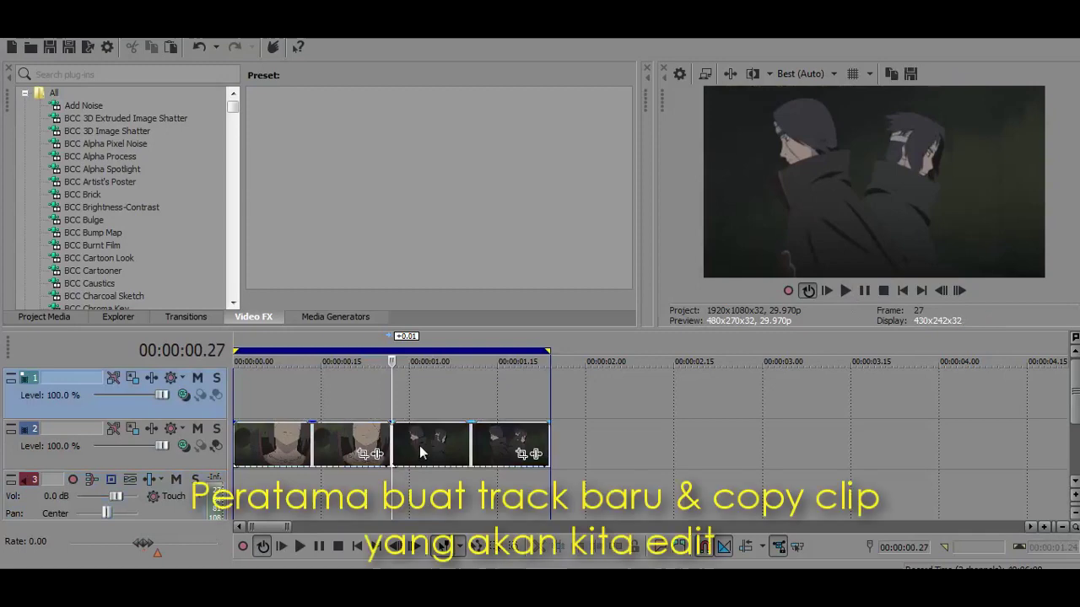
- Paste a copy of the two clips after 00:00:00.27 onto track 1, directly above the originals
left_click(502, 194)
key("ctrl+v")
left_click_drag(443, 437, 443, 391)
left_click(393, 391)
- Move the copied clips on track 1 to start at 00:00:00.15 and trim their end to 00:00:00.27
key("Left")
key("Left")
key("Left")
key("Left")
key("Left")
key("Left")
key("Left")
key("Left")
key("Left")
key("Left")
key("Left")
key("Left")
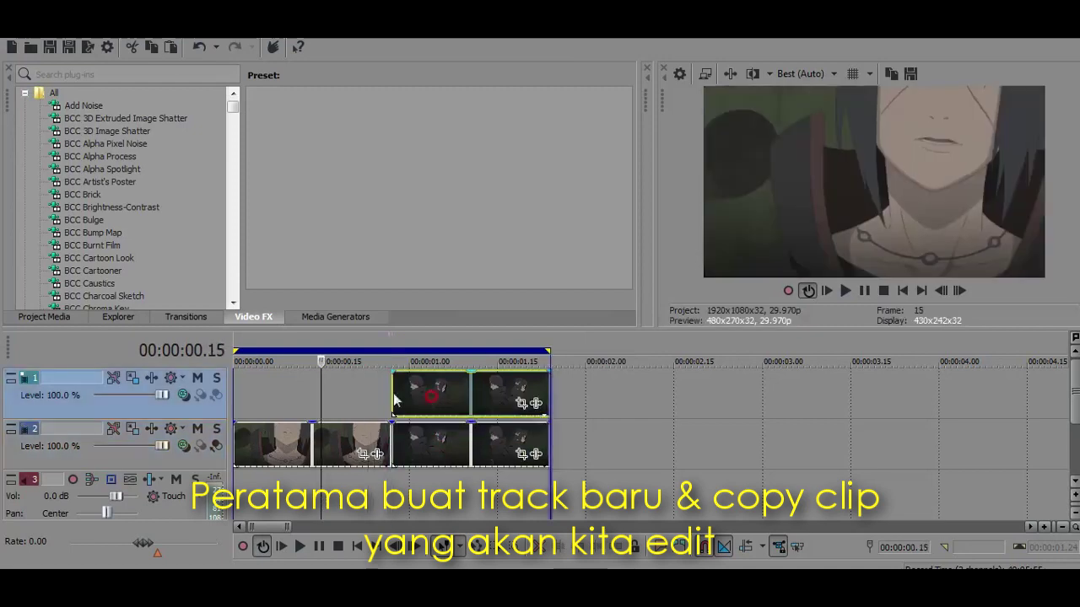
left_click_drag(426, 398, 364, 392)
left_click(387, 397)
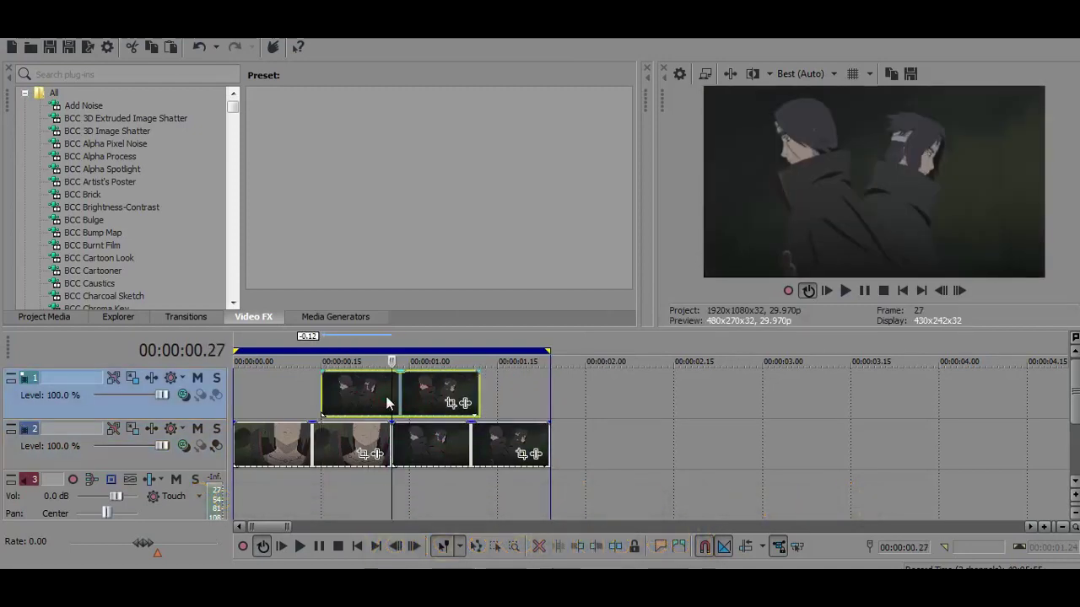
left_click_drag(477, 401, 390, 404)
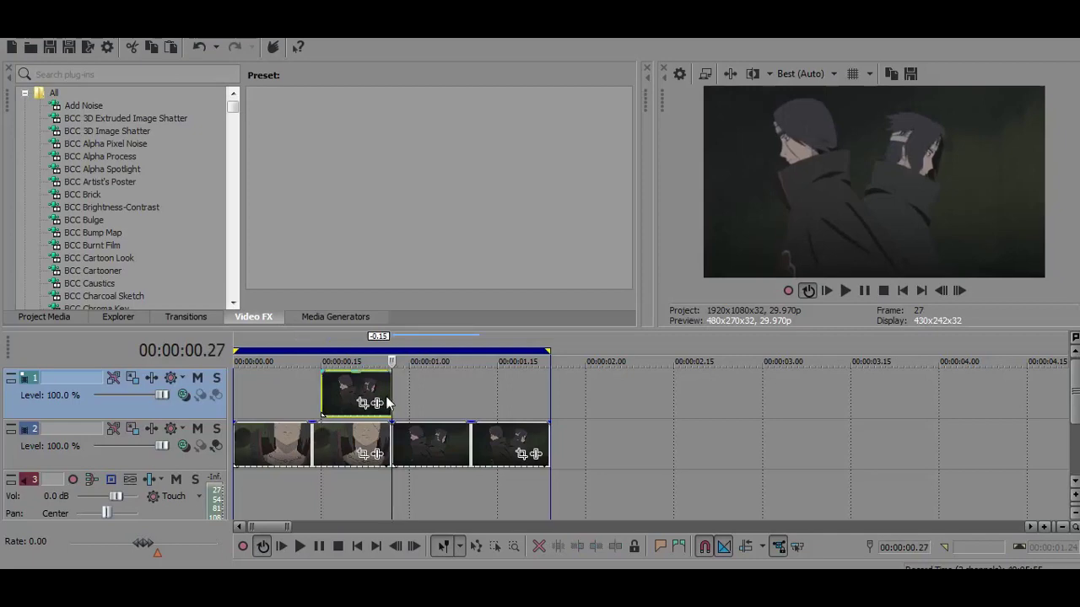
- Shift the trimmed clip on track 1 to start at 00:00:00.12 and extend its end back to 00:00:00.27
left_click(322, 388)
left_click_drag(332, 395, 330, 387)
left_click(318, 394)
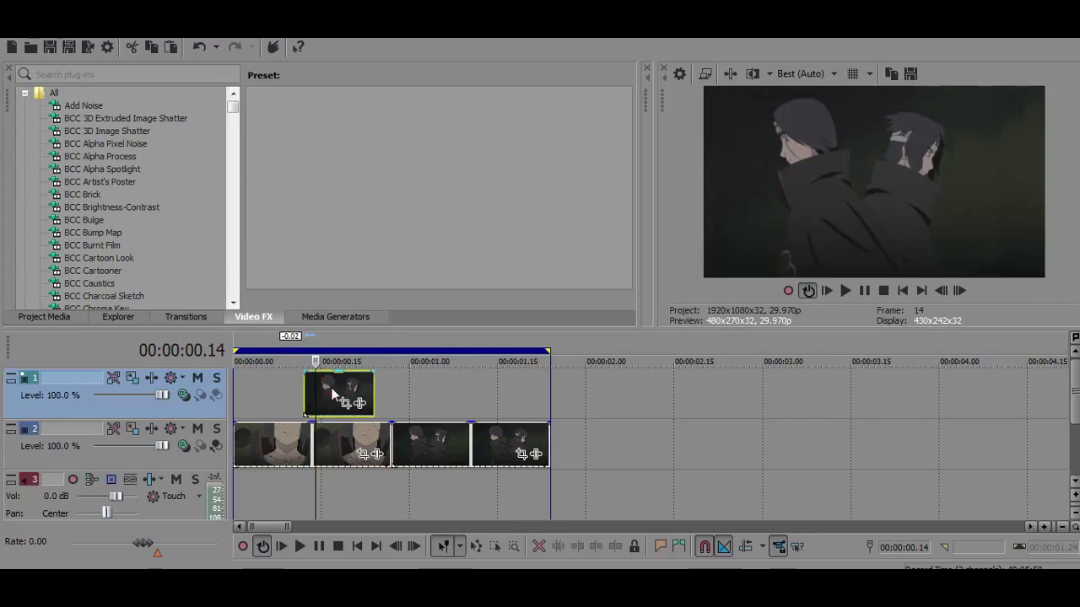
left_click(331, 387)
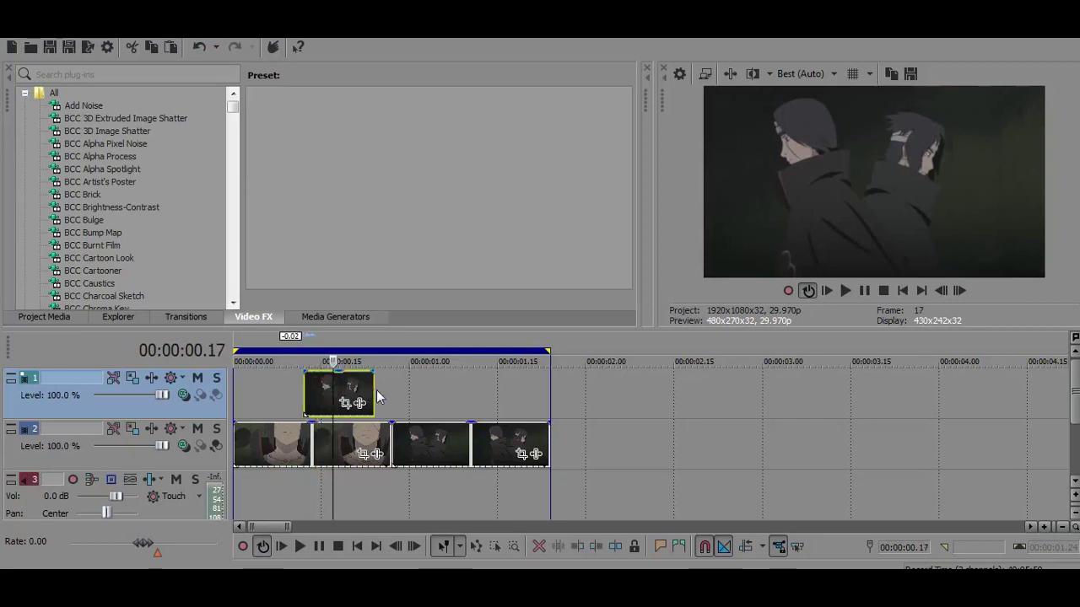
left_click_drag(373, 395, 391, 392)
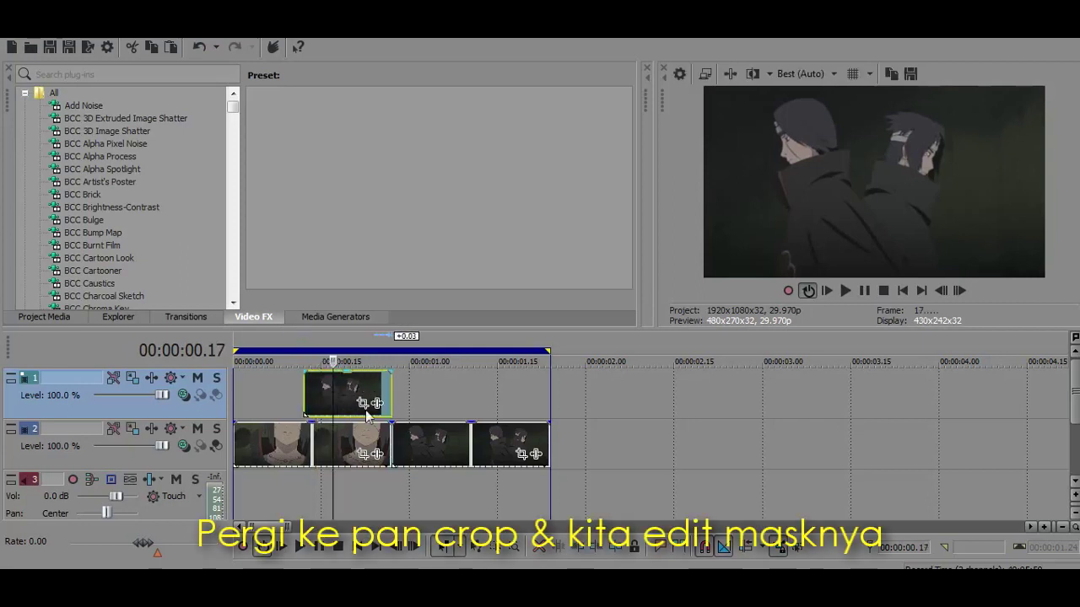
- Enable the mask in the track 1 clip's Pan/Crop and draw a rectangular mask around both characters at the first frame
left_click(368, 408)
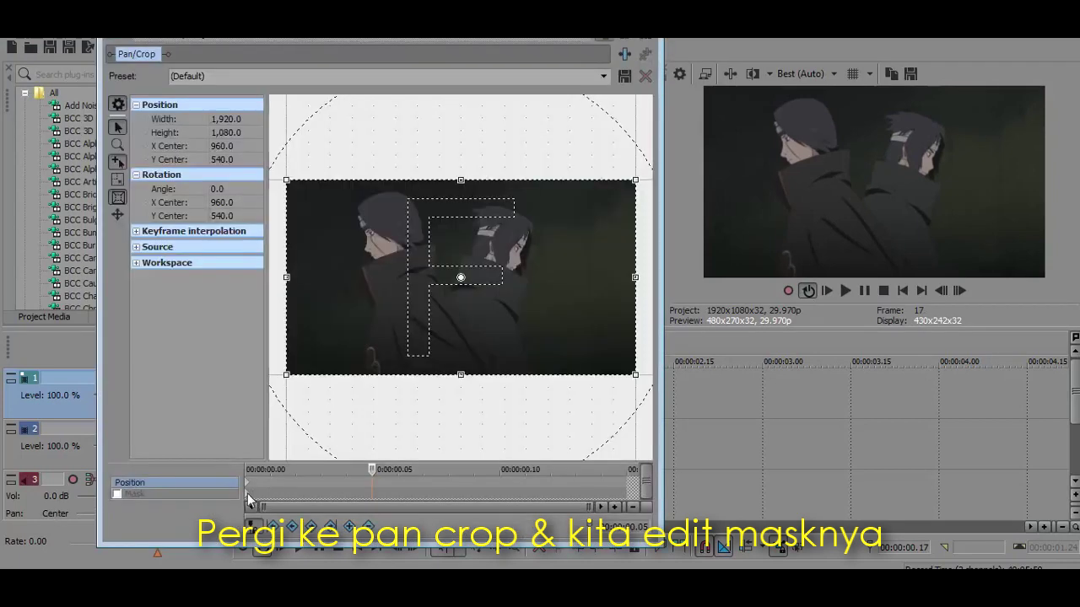
left_click(217, 491)
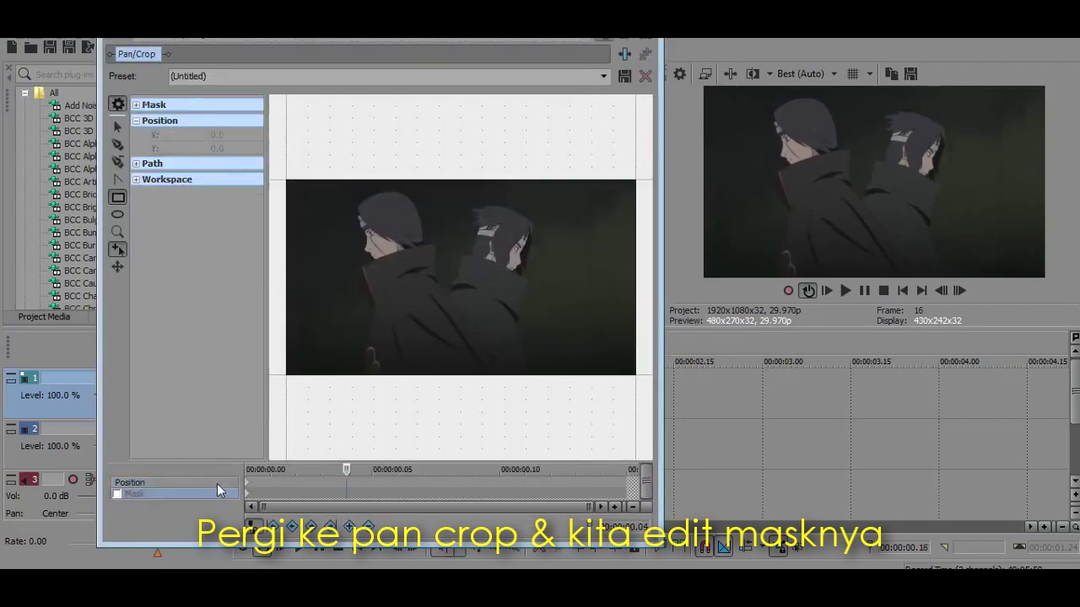
left_click(116, 495)
left_click(248, 493)
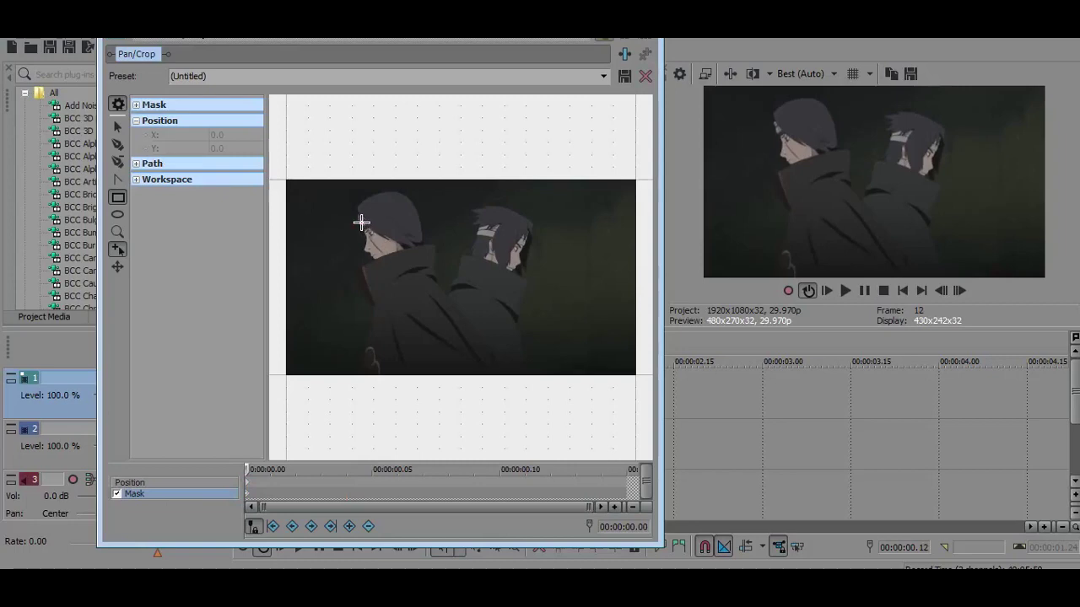
left_click_drag(361, 223, 543, 324)
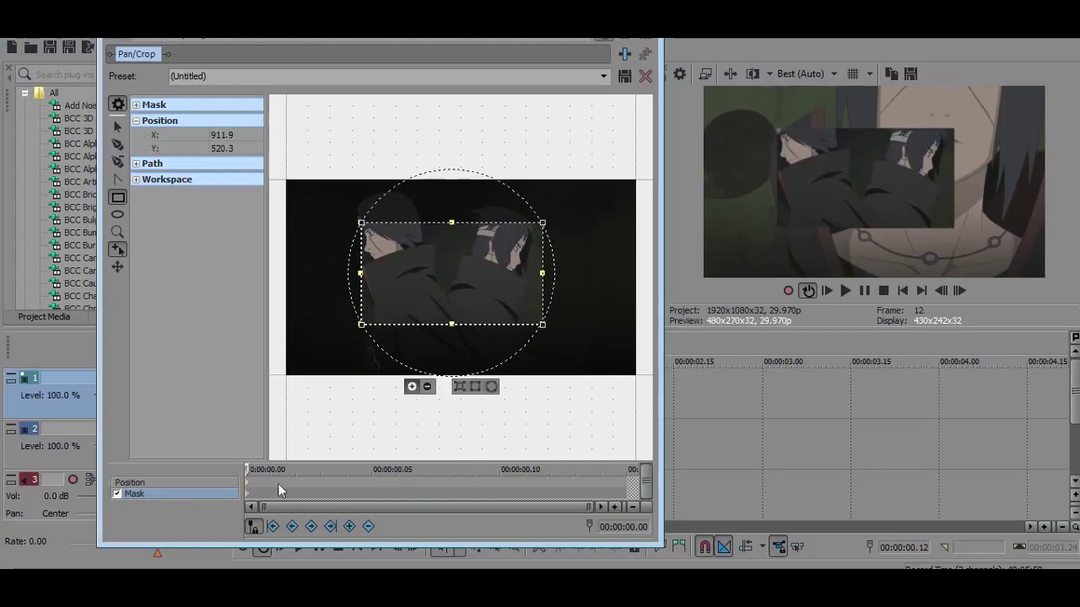
- At 00:00:00.12 in the mask timeline, enlarge the rectangle slightly, centring it at about X 914, Y 514
left_click(549, 488)
left_click_drag(361, 222, 353, 211)
left_click_drag(542, 324, 551, 332)
- At the end of the clip, expand the rectangular mask until it covers the whole frame
left_click(626, 489)
left_click_drag(353, 211, 286, 181)
left_click_drag(287, 333, 285, 374)
left_click_drag(552, 374, 636, 377)
- Change the fade type of the final mask keyframe and the one at 00:00:00.12, then close Pan/Crop and preview
right_click(625, 495)
left_click(660, 410)
right_click(550, 494)
left_click(585, 428)
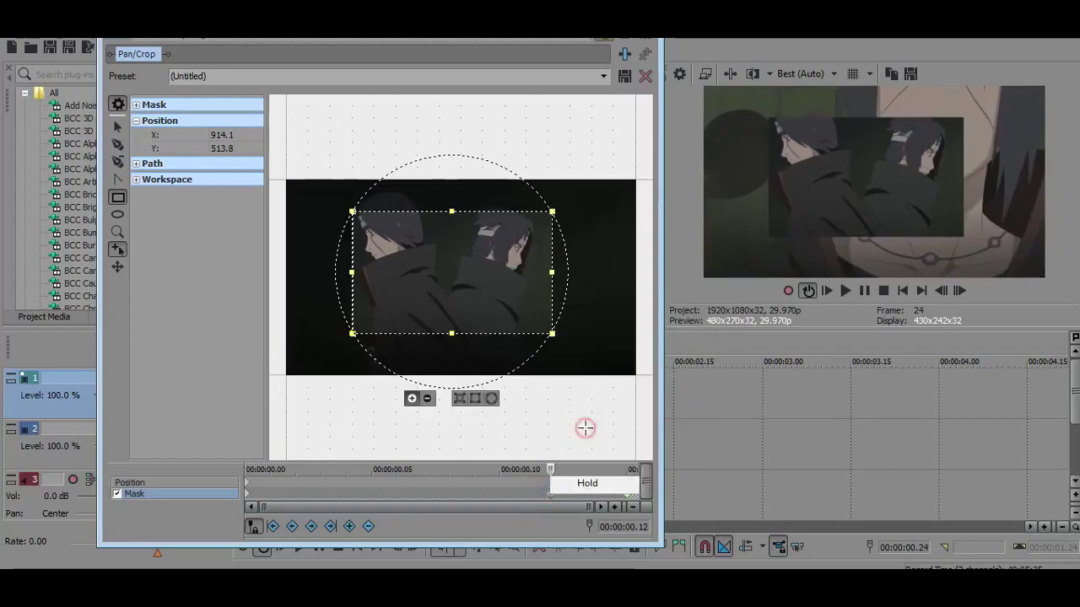
left_click(641, 38)
key("space")
key("space")
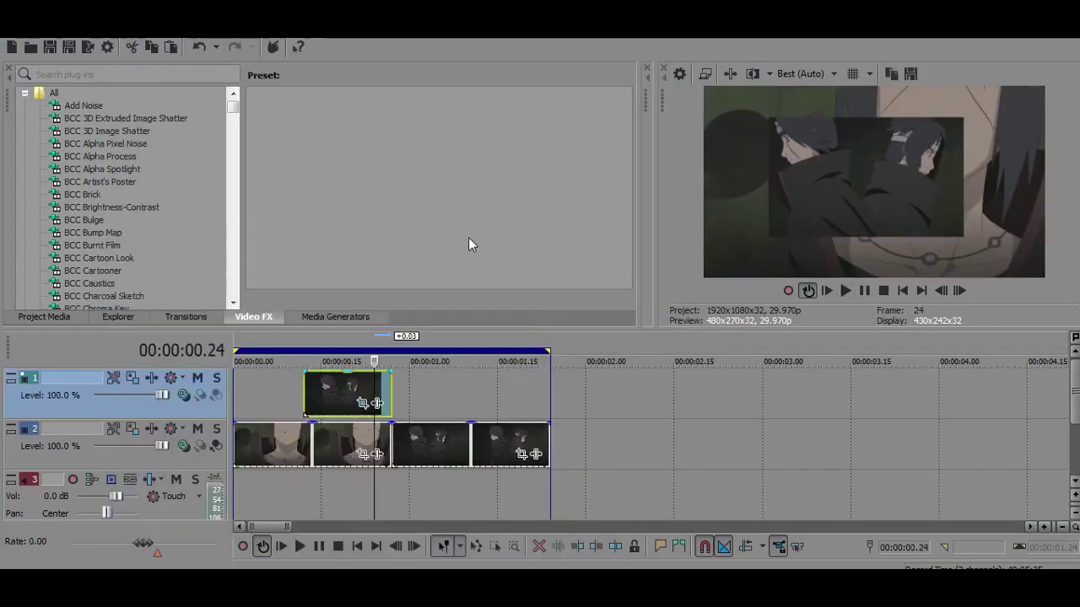
- Apply the S_DropShadow effect with preset "1" to the masked clip on track 1 and close its settings
left_click(306, 404)
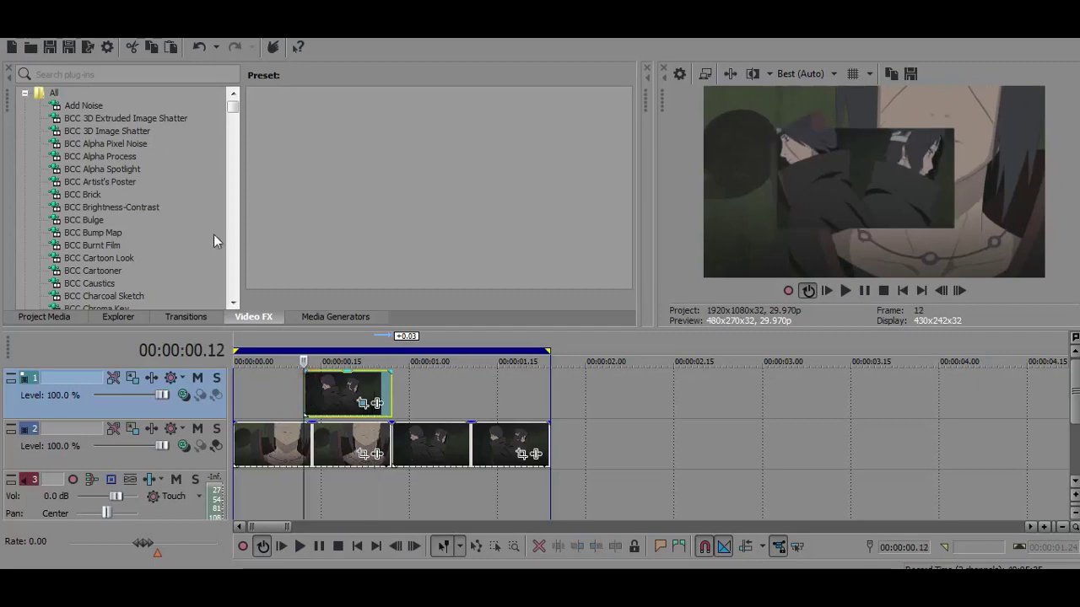
left_click(101, 74)
type("drop")
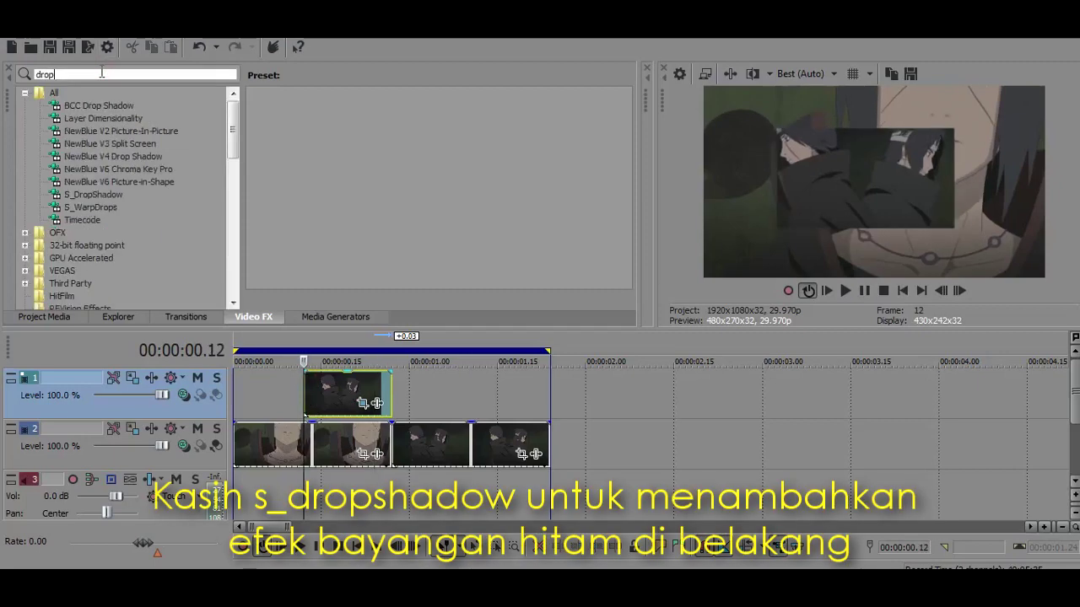
left_click(100, 194)
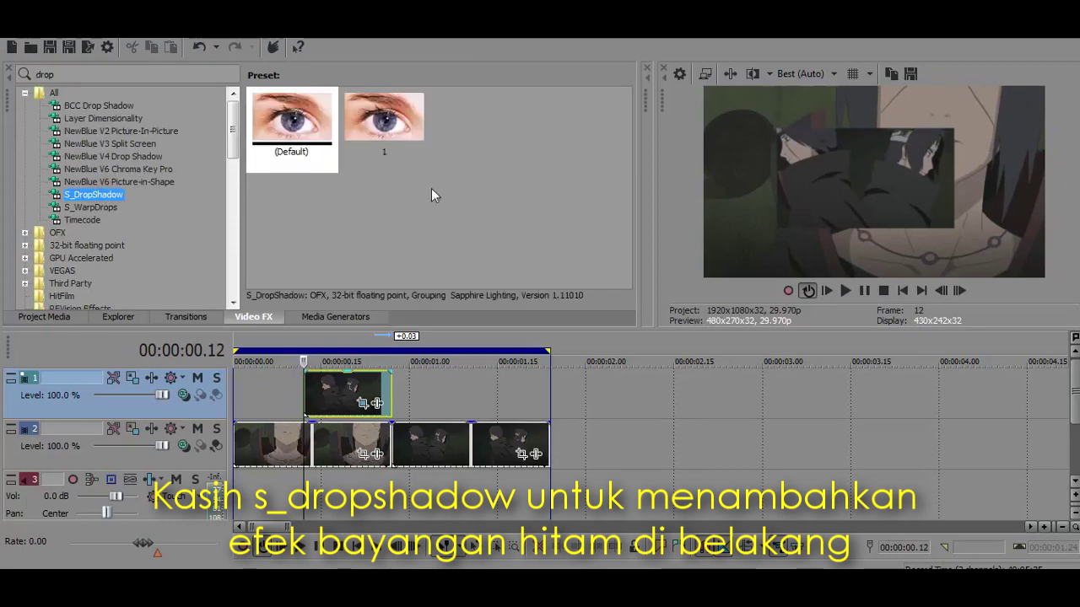
left_click_drag(380, 125, 373, 329)
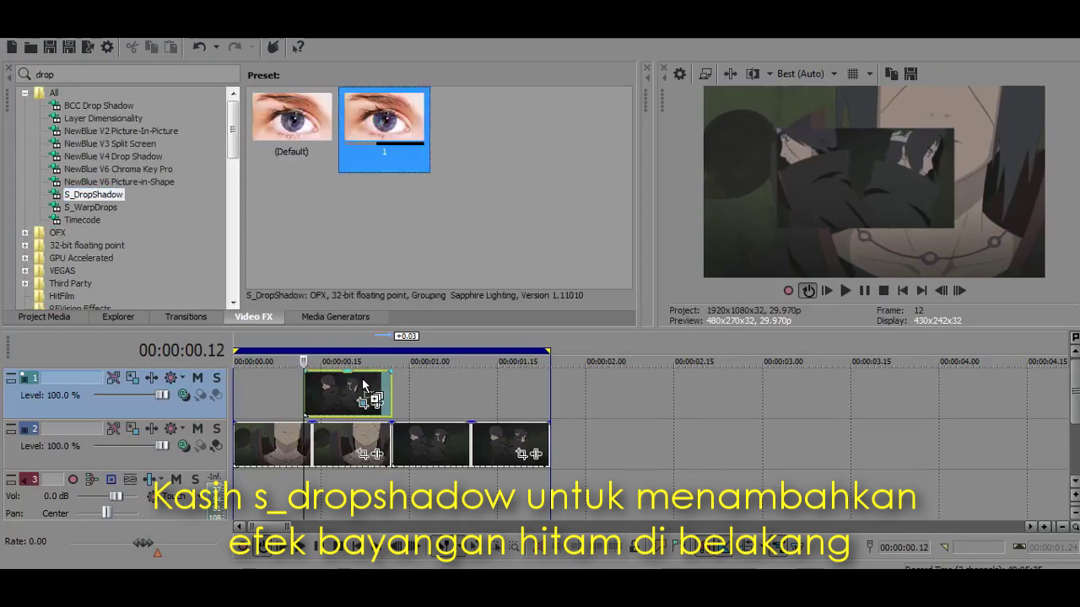
left_click_drag(363, 385, 362, 381)
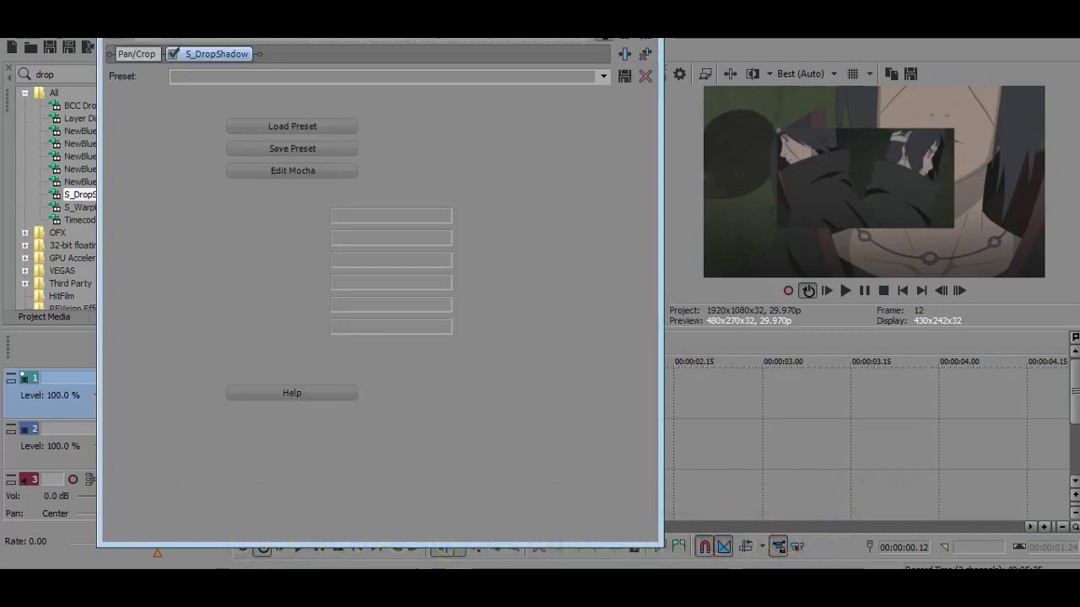
key("alt+F4")
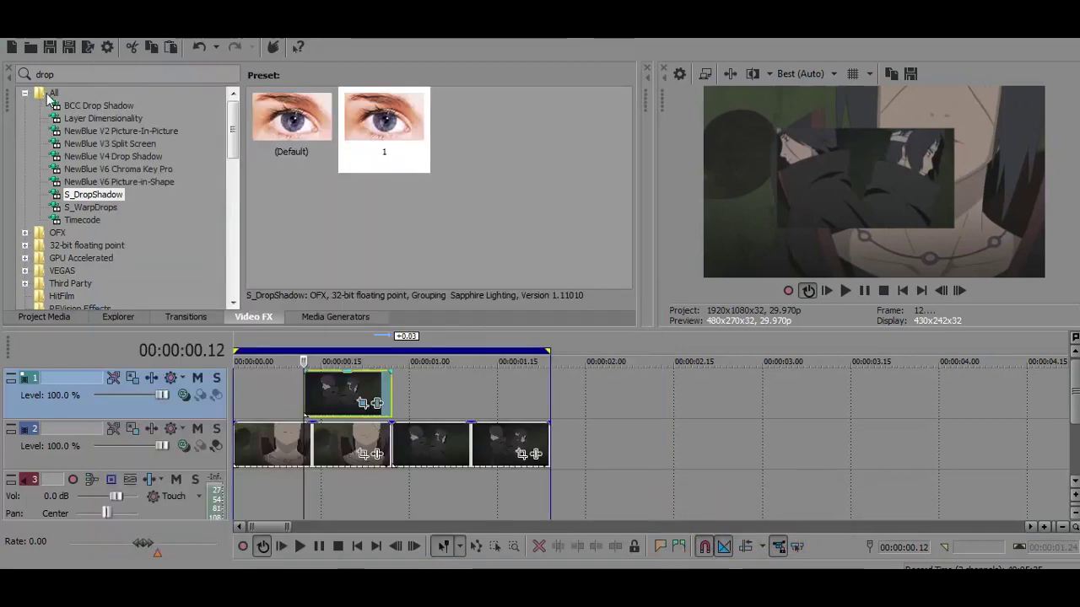
- Find the S_BlurMoCurves effect and apply its (Default) preset to the masked clip on track 1
left_click(64, 76)
type("b")
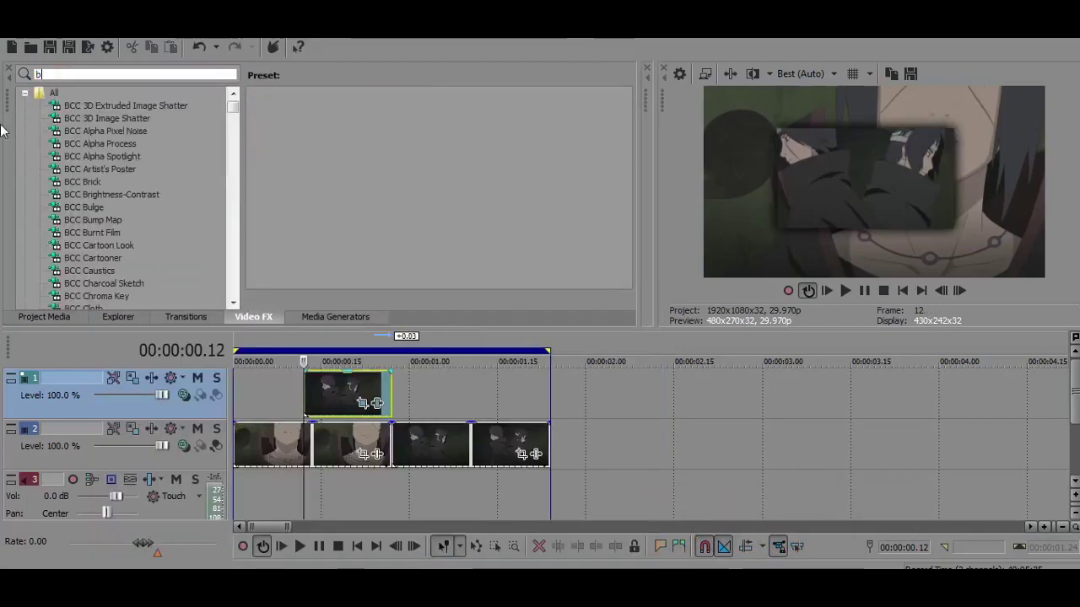
type("lurm")
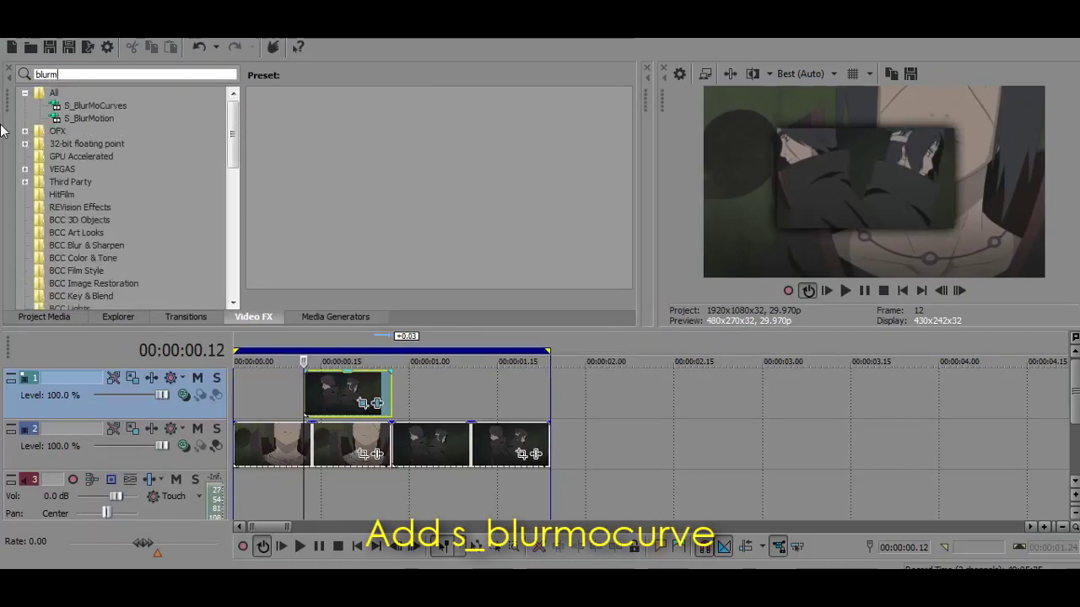
left_click(84, 108)
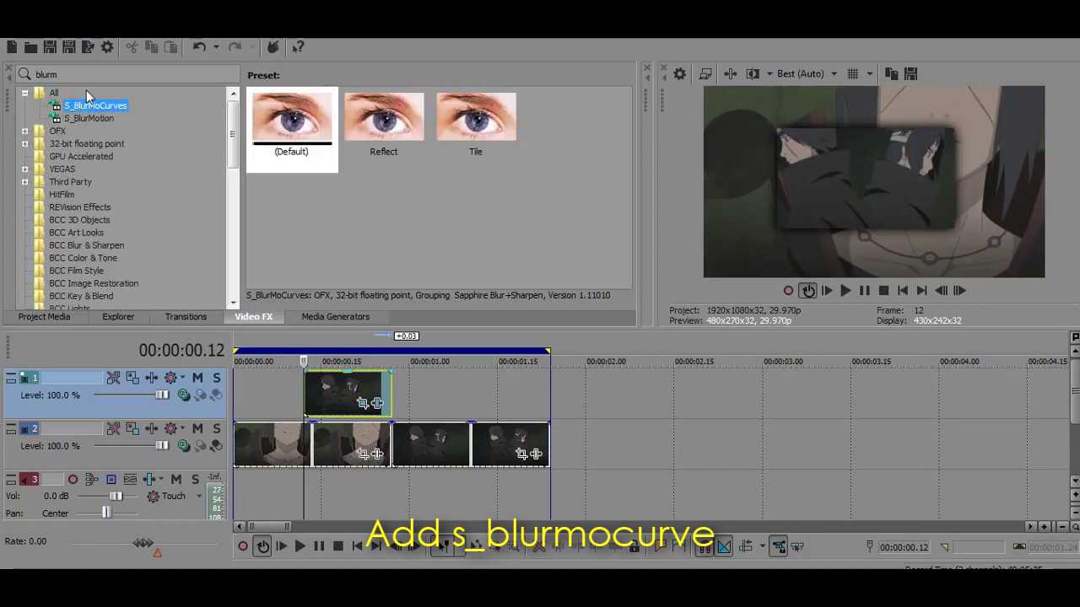
left_click_drag(270, 122, 327, 382)
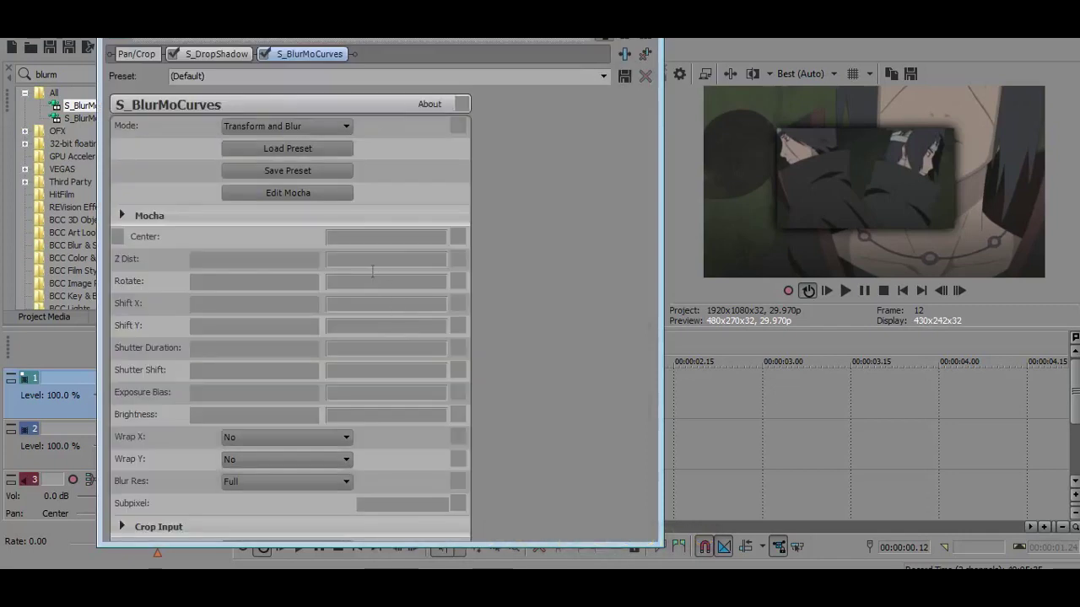
- Set Rotate to 2.00 in S_BlurMoCurves and enable animation for Z Dist, Rotate and Shift Y
left_click(388, 285)
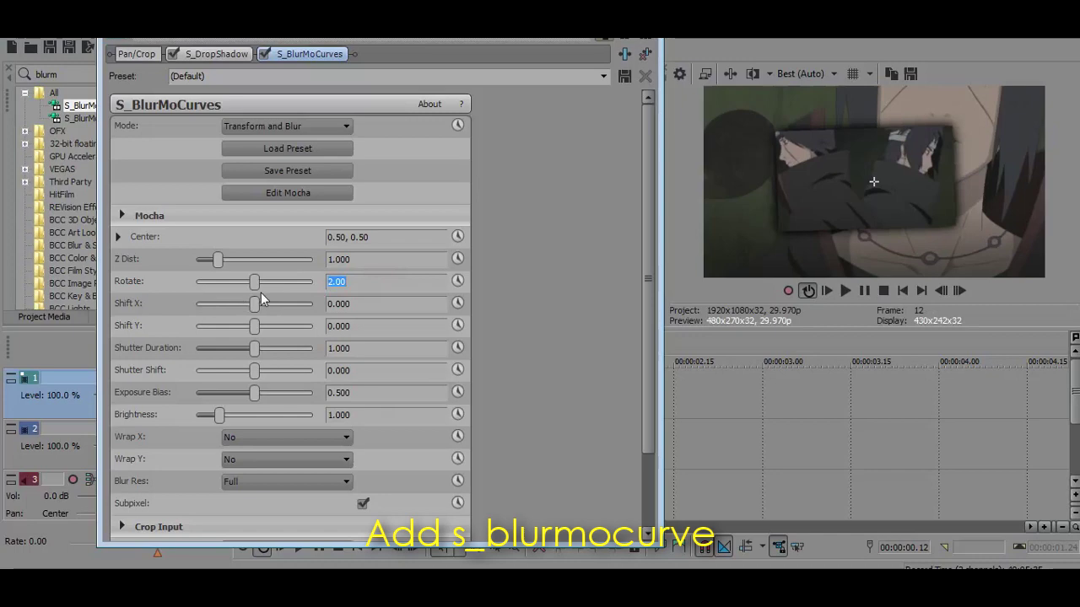
left_click(456, 259)
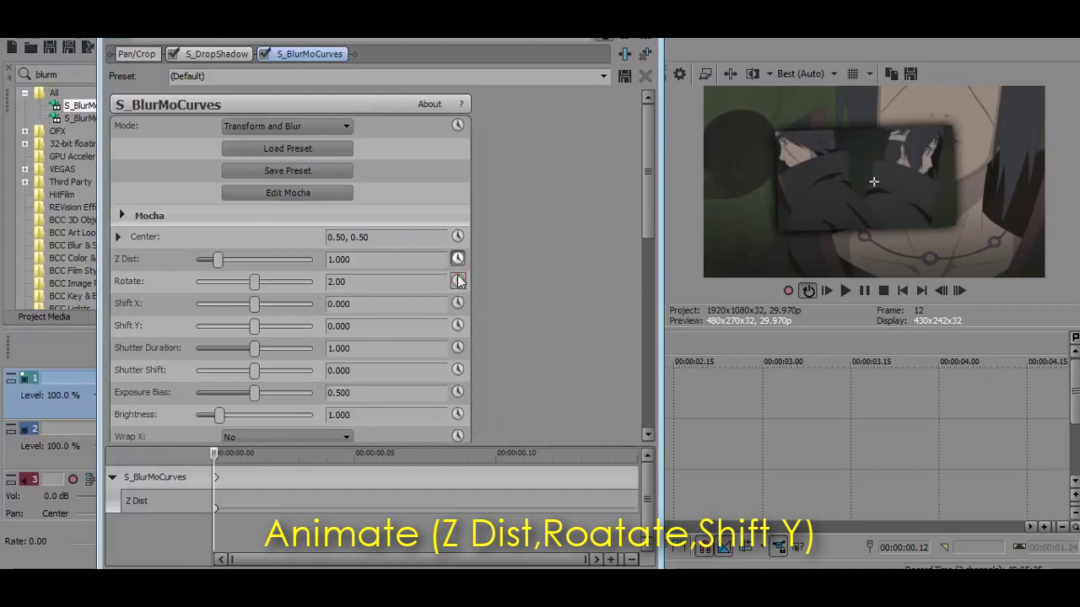
left_click(457, 281)
left_click(457, 327)
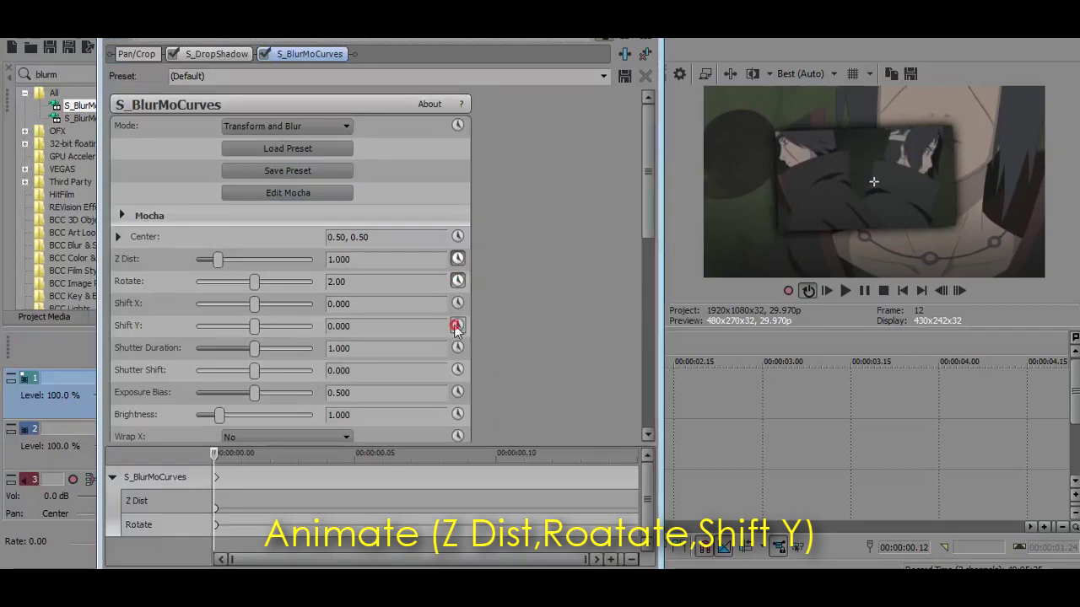
- Set the first S_BlurMoCurves keyframe at 00:00:00.00 to Fast Fade
mouse_move(511, 17)
left_mouse_down()
mouse_move(512, 62)
mouse_move(531, 15)
left_mouse_up()
left_click(253, 430)
right_click(268, 435)
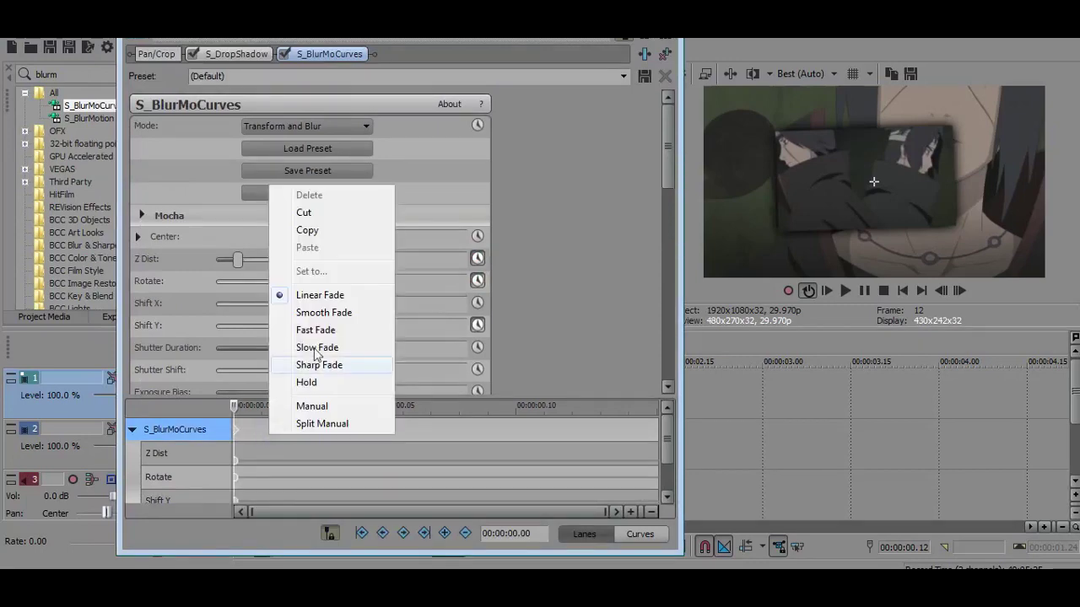
left_click(318, 333)
- Add a Shift Y keyframe at 00:00:00.03 in the S_BlurMoCurves timeline
left_click(265, 430)
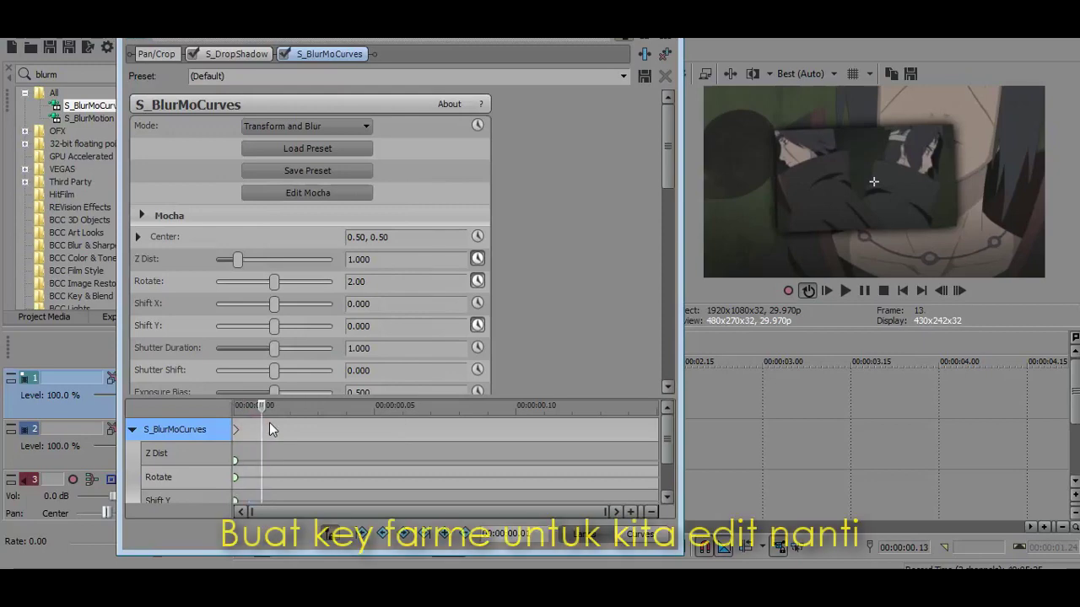
left_click(186, 497)
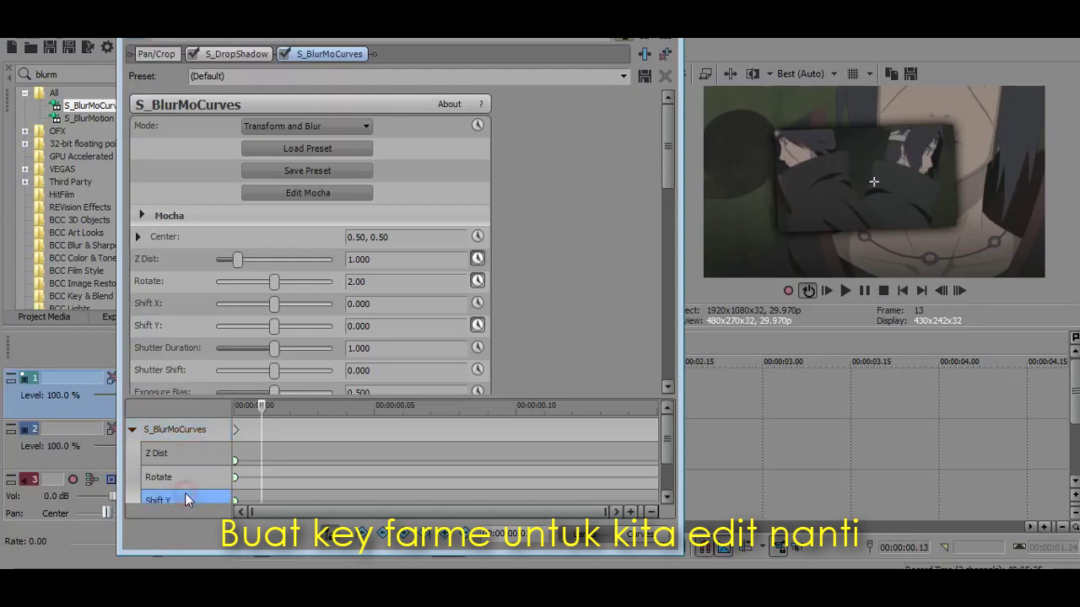
key("Right")
key("Right")
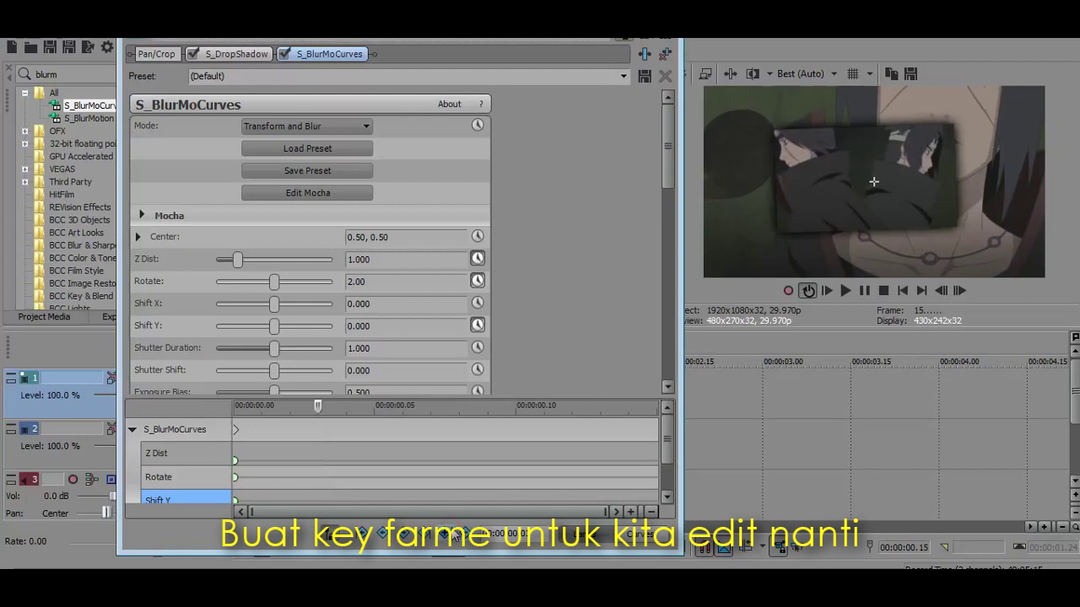
double_click(318, 501)
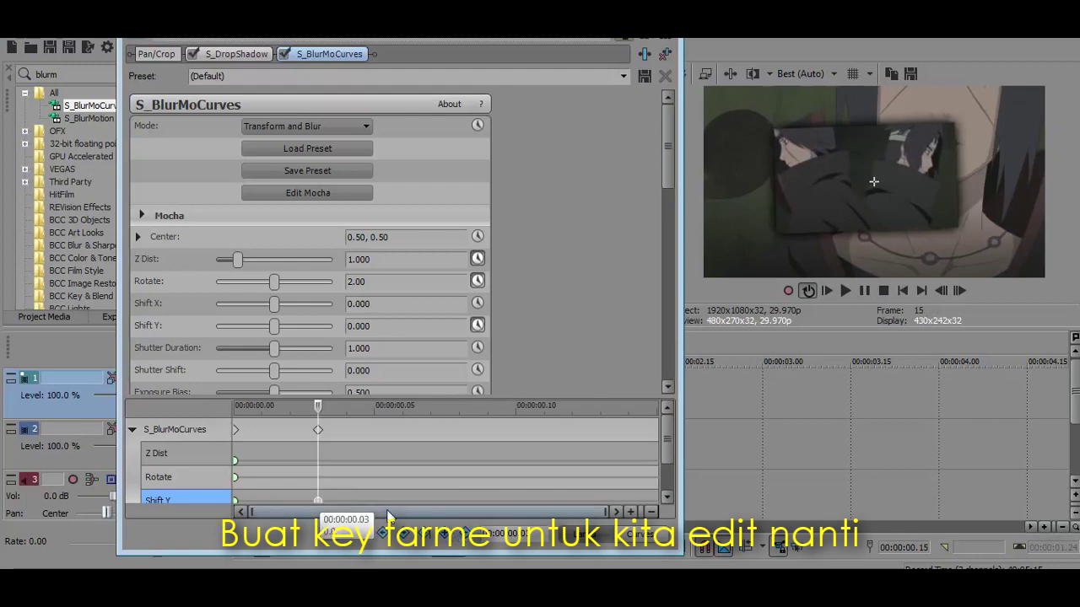
- Add a Shift Y keyframe at 00:00:00.11, removing any keyframe mistakenly added to Rotate there
left_click_drag(510, 487, 563, 493)
left_click(559, 486)
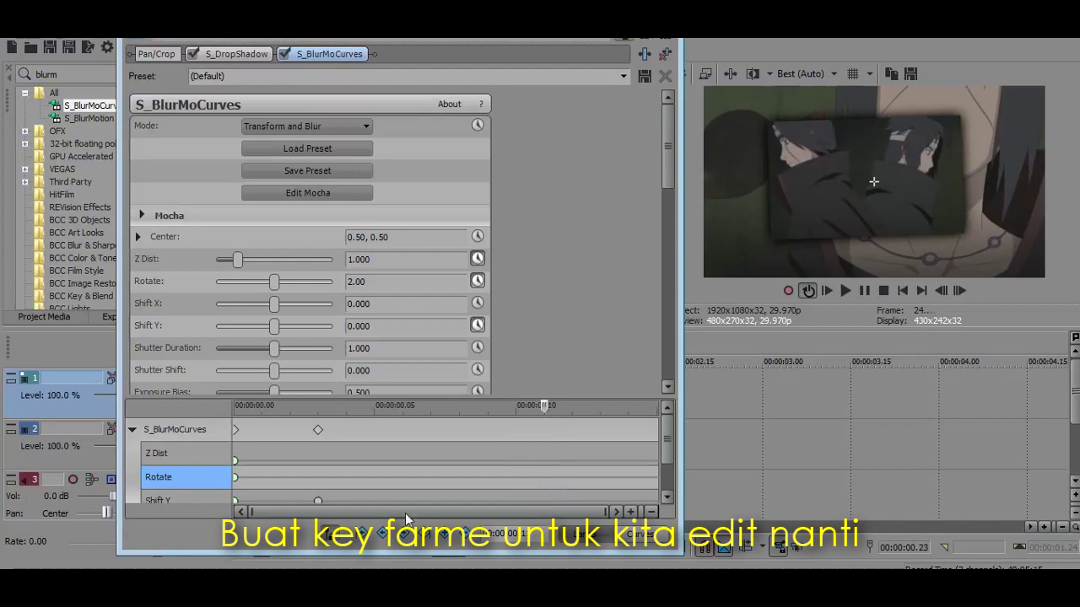
left_click(444, 533)
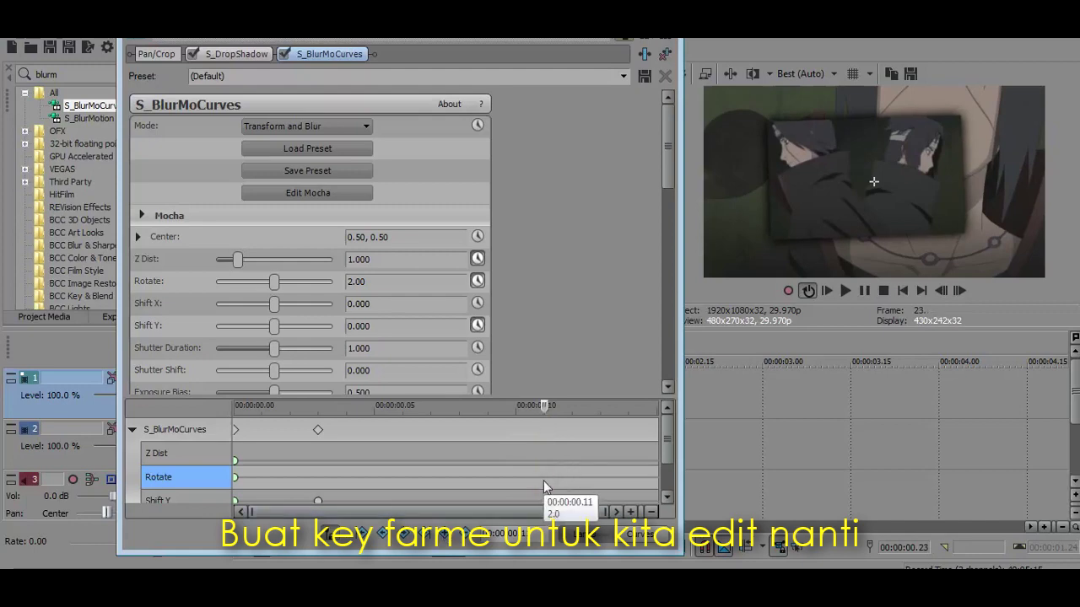
key("Delete")
left_click(186, 494)
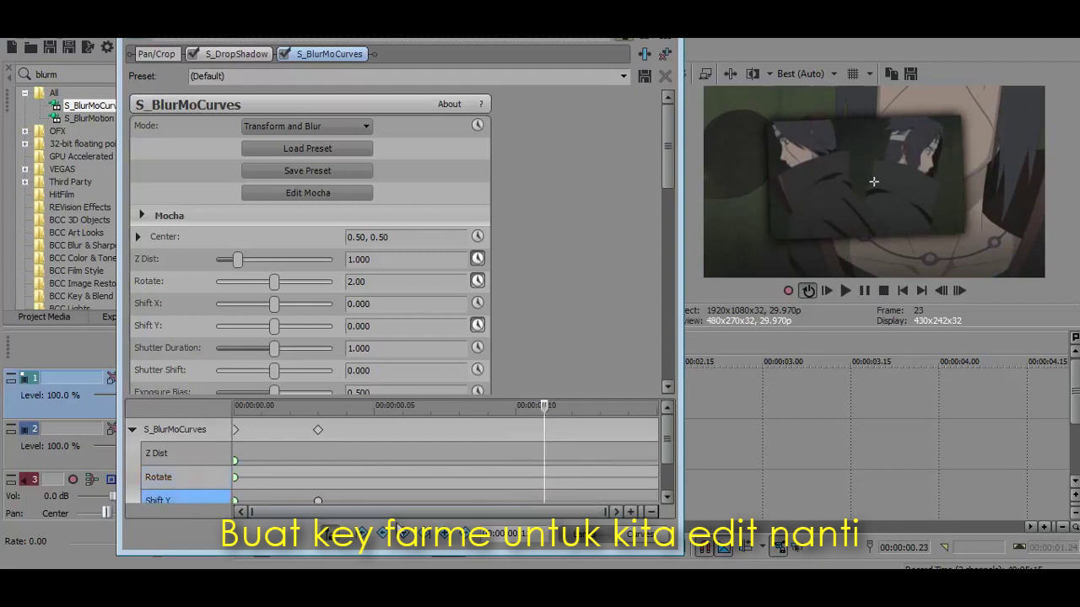
left_click(449, 536)
- Add Z Dist and Rotate keyframes at 00:00:00.11 in the S_BlurMoCurves timeline
left_click_drag(664, 454, 666, 478)
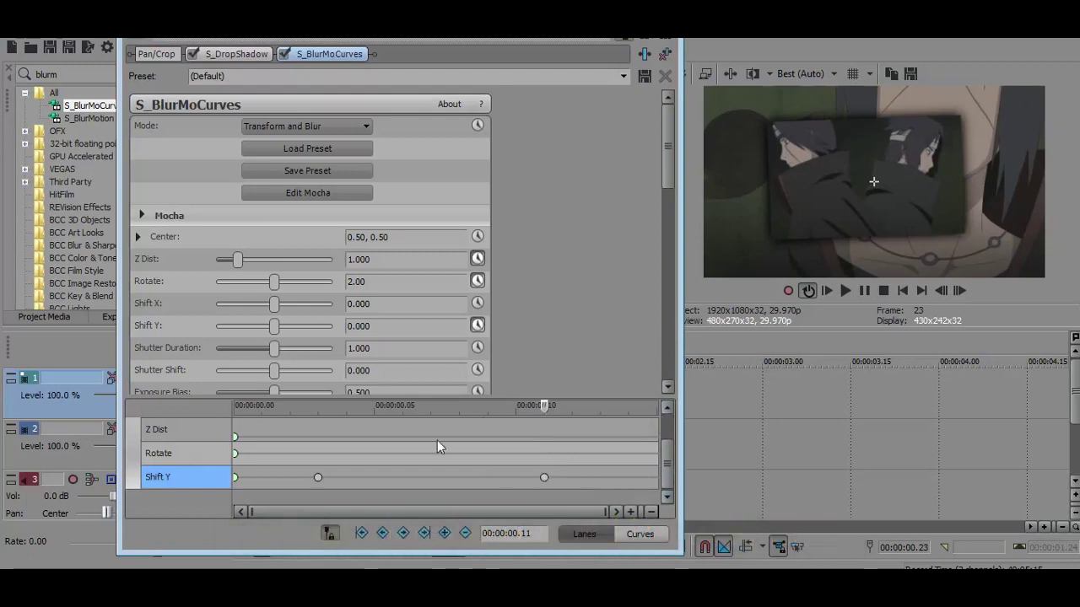
left_click(190, 429)
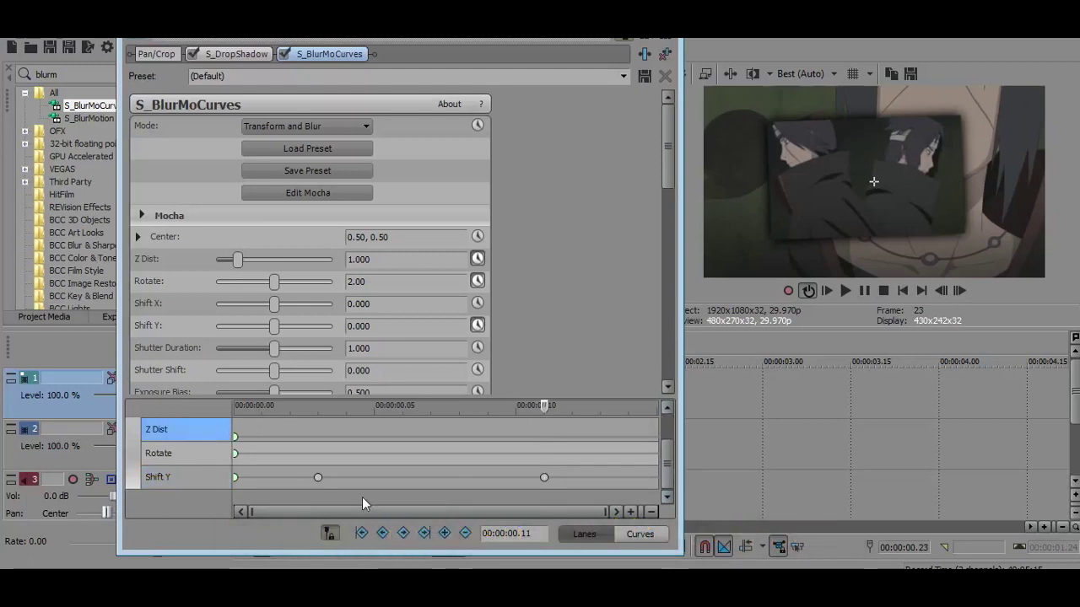
left_click(444, 533)
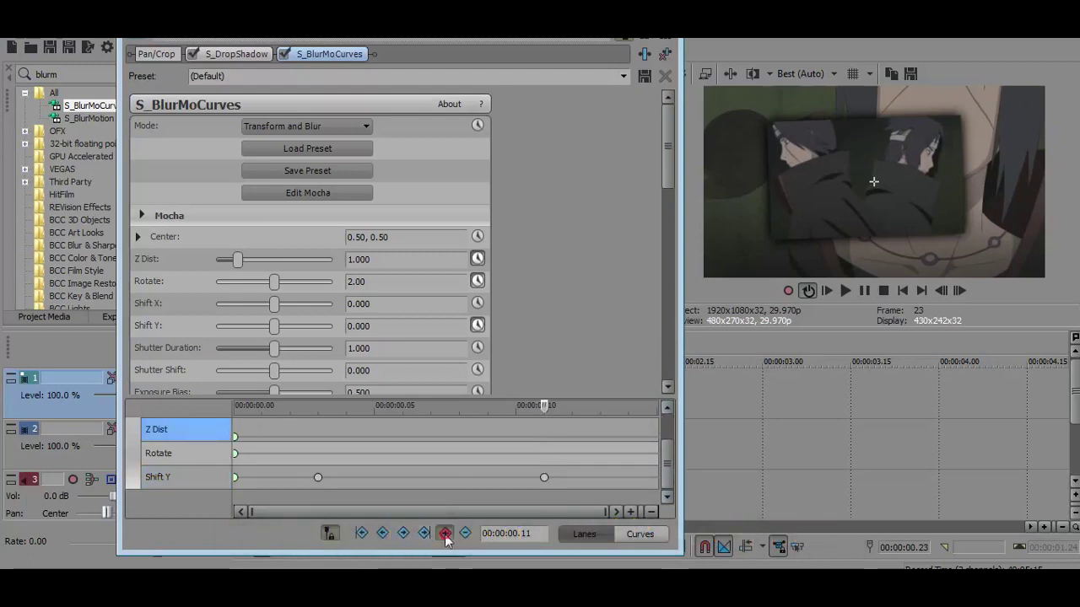
left_click(187, 453)
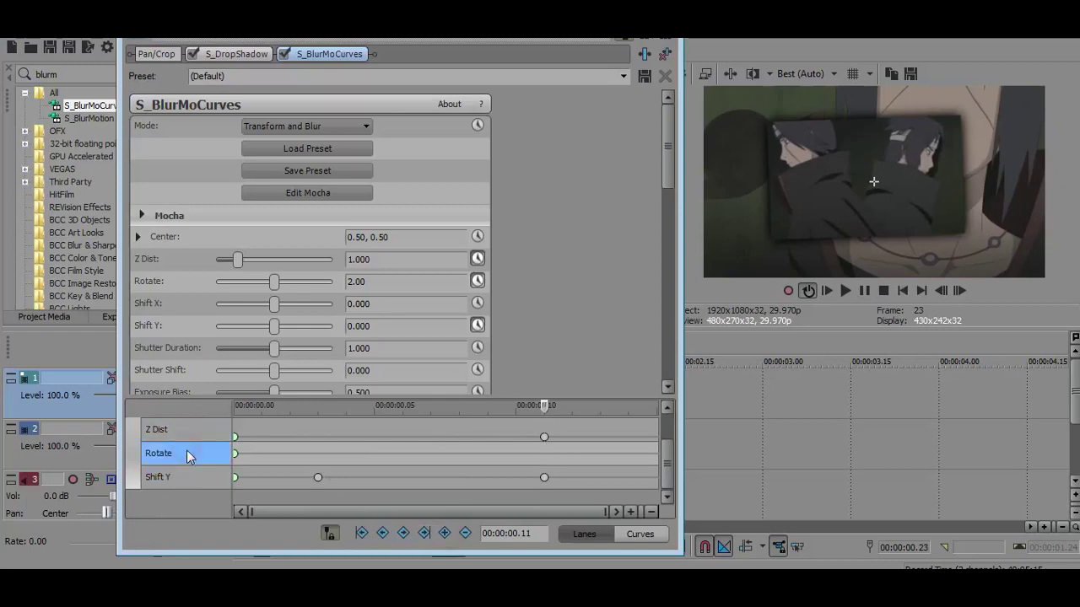
left_click(445, 533)
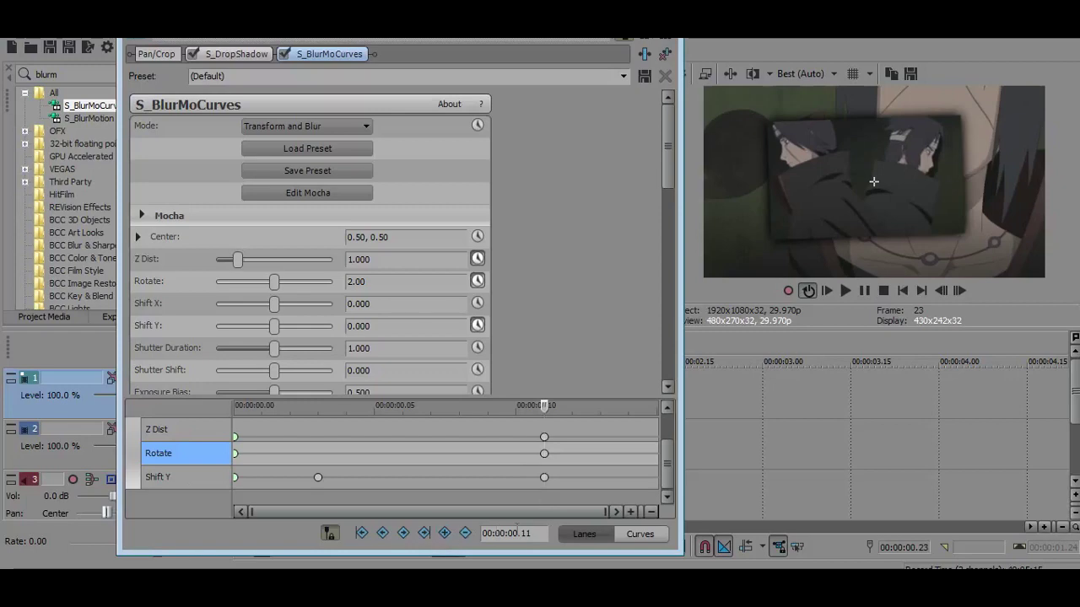
- Set the Rotate and Z Dist keyframes at 00:00:00.11 to Slow Fade
right_click(544, 454)
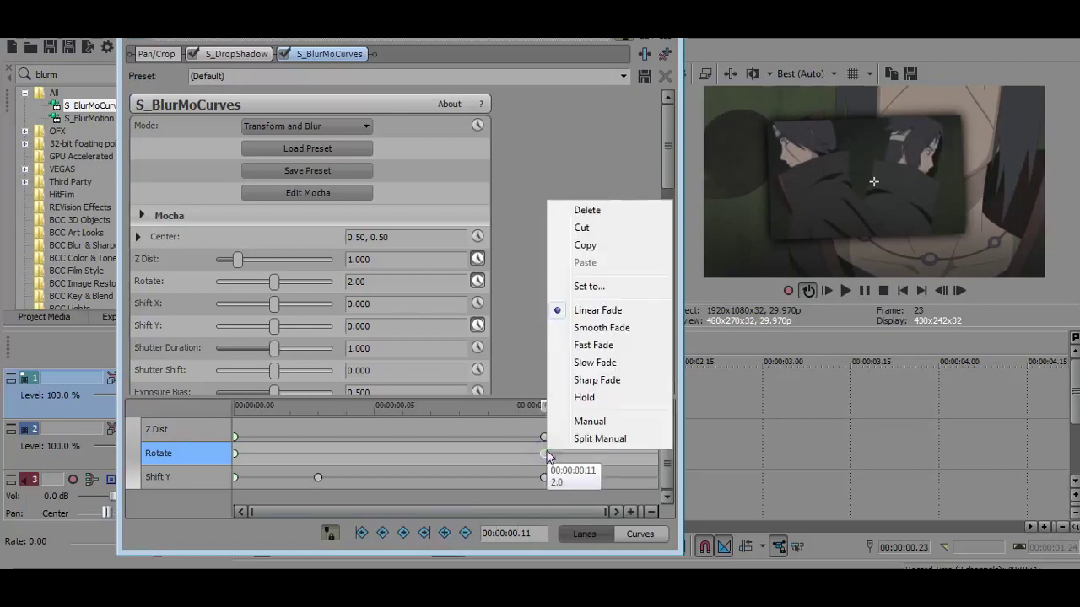
left_click(594, 363)
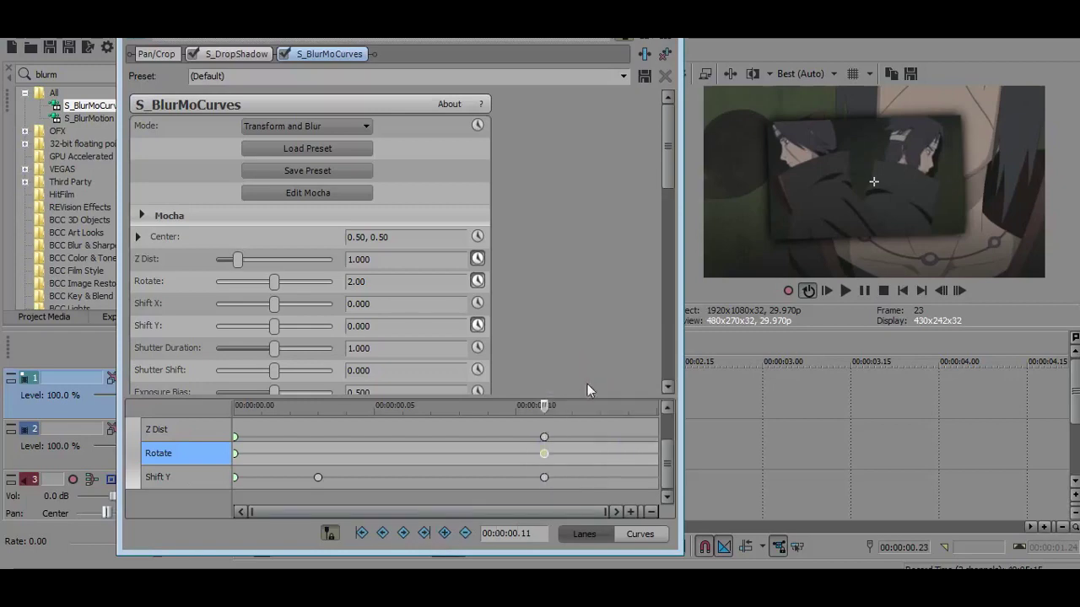
right_click(545, 432)
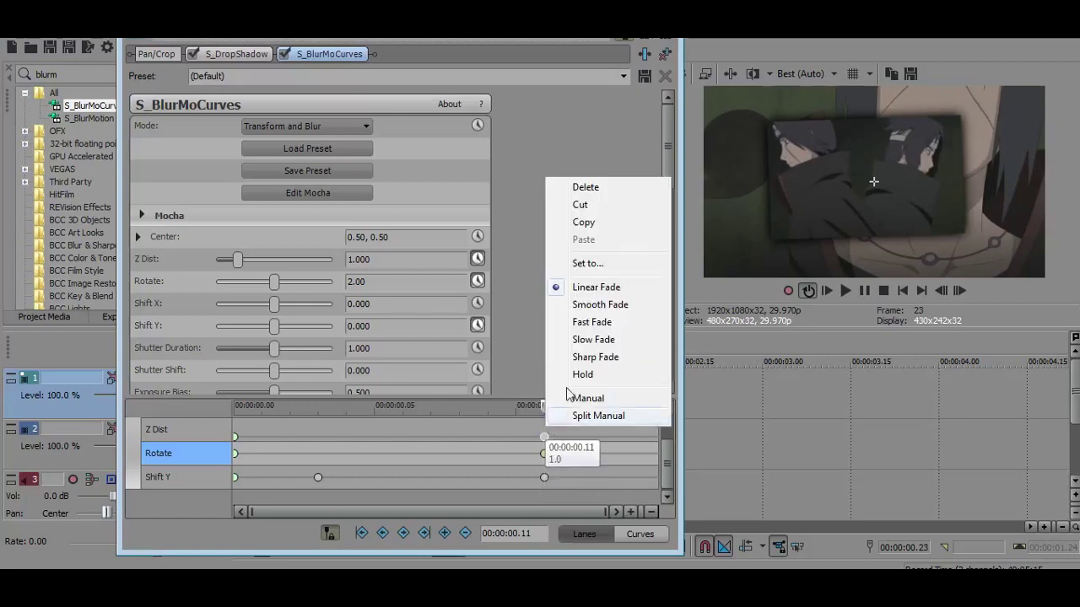
left_click(593, 340)
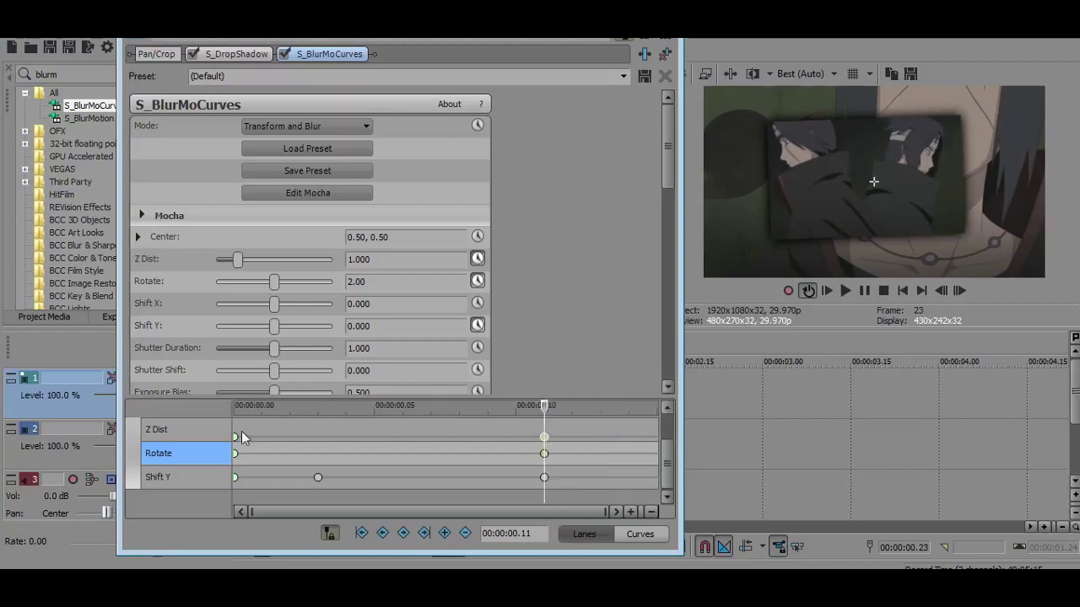
- At the first S_BlurMoCurves keyframe, 00:00:00.00, set Z Dist to 1.400 and Shift Y to -0.700
left_click(235, 454)
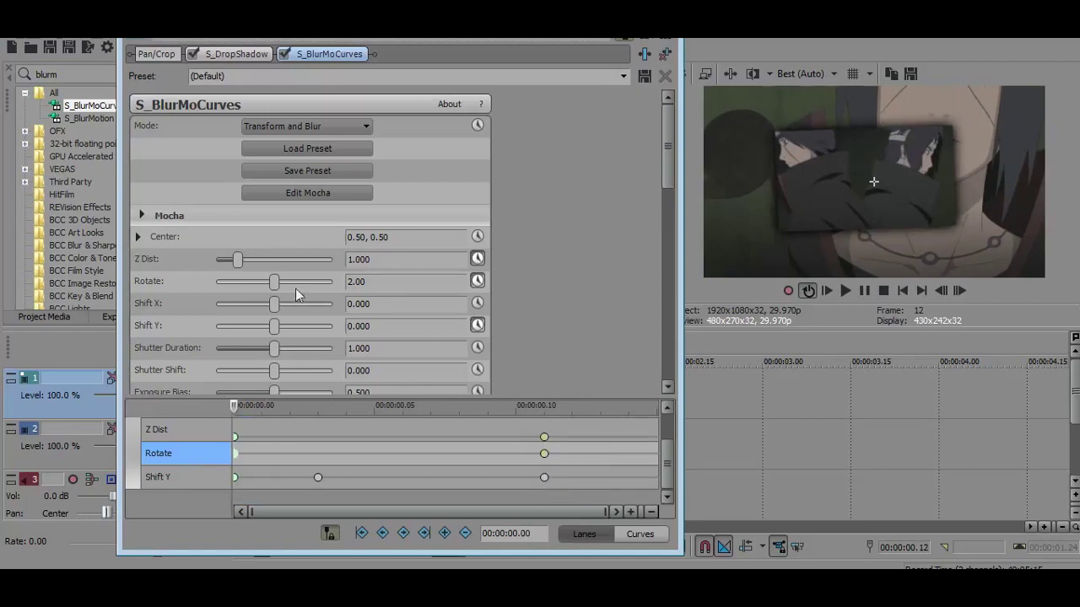
left_click(389, 278)
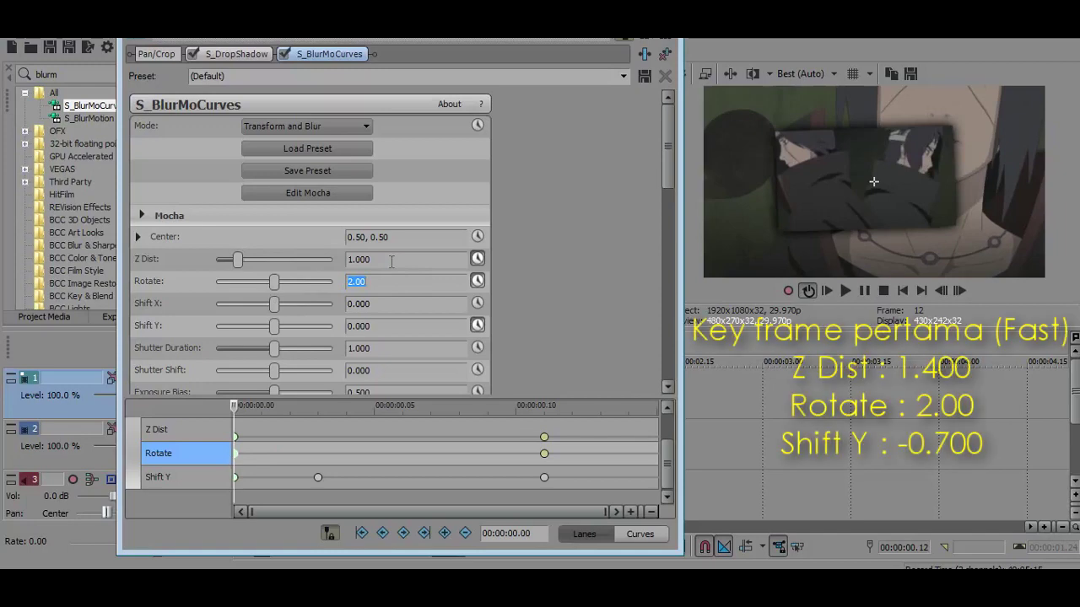
left_click(396, 259)
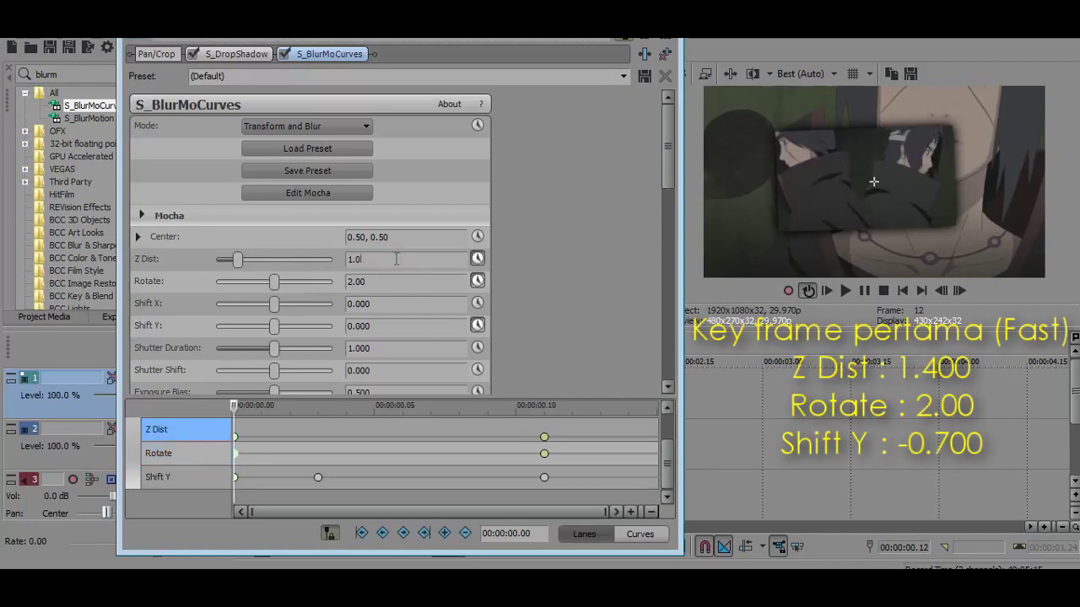
key("Return")
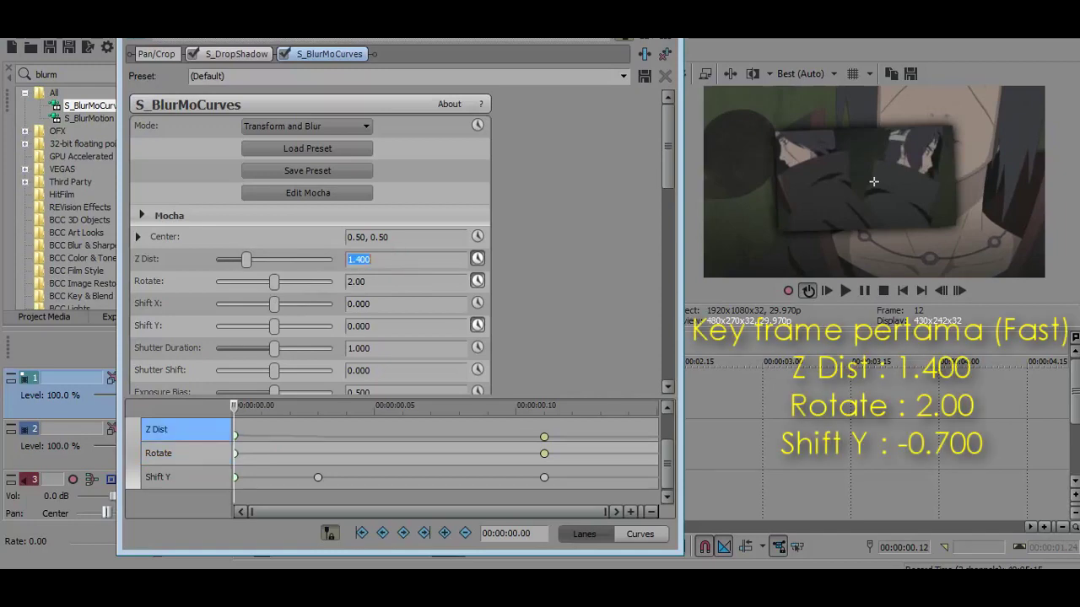
left_click(384, 324)
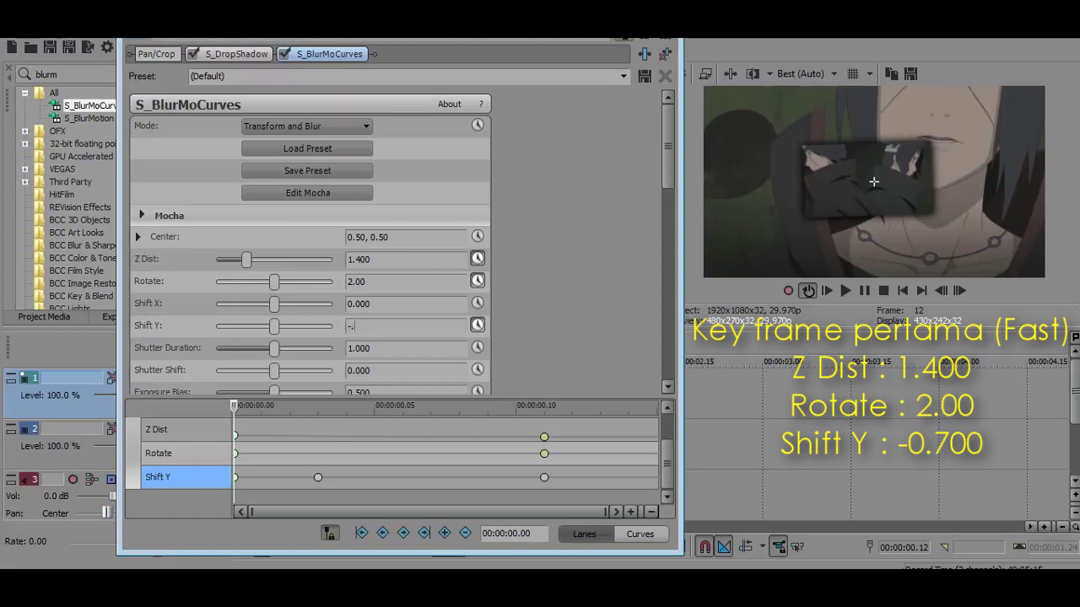
key("Return")
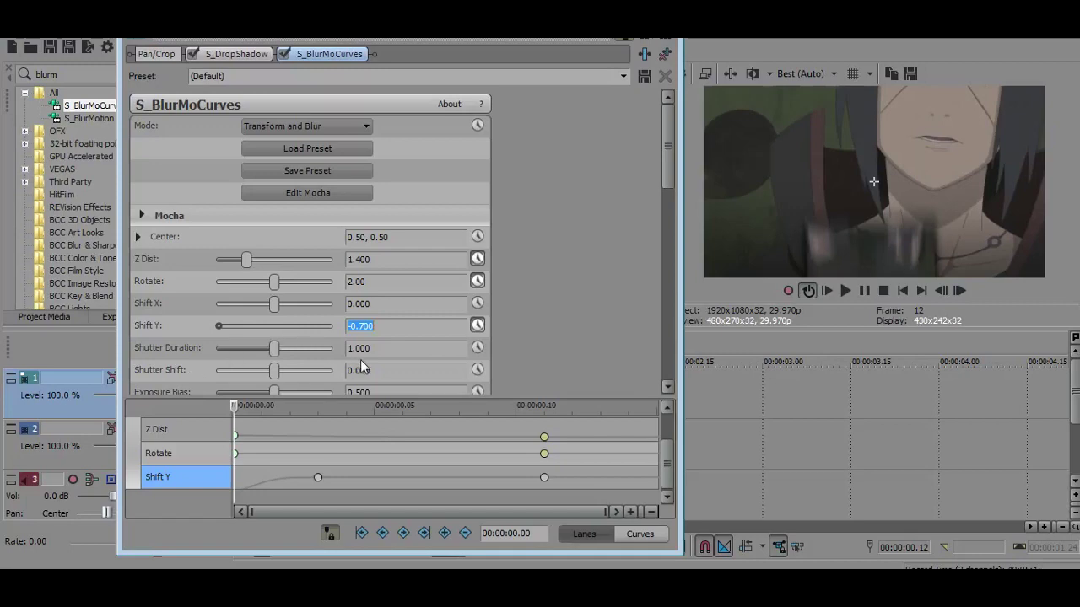
- Set the Shutter Duration of S_BlurMoCurves to 0.300
left_click_drag(376, 348, 315, 353)
type(".3")
key("Return")
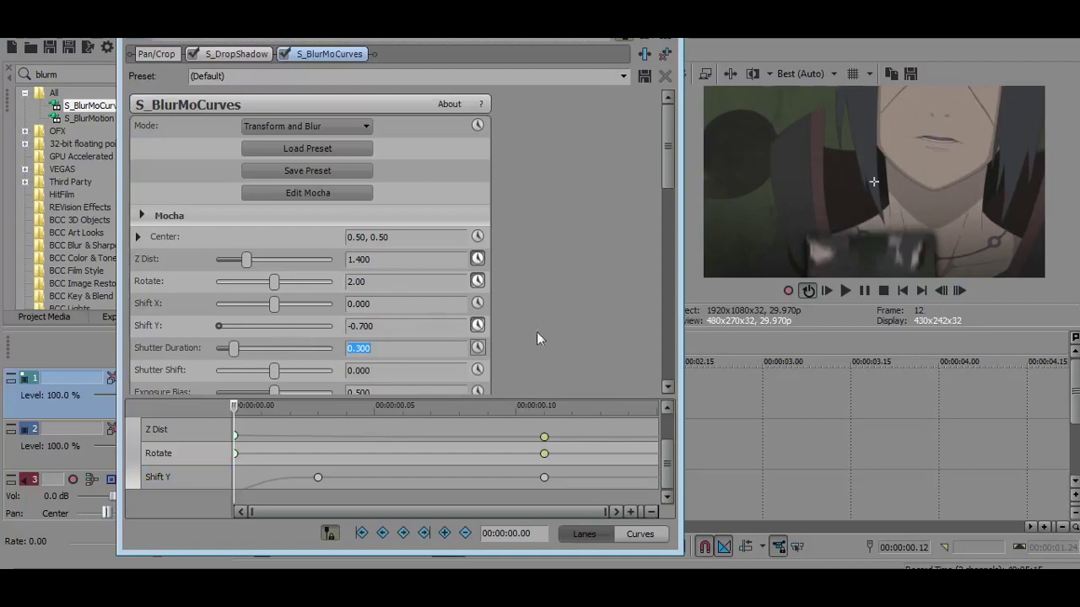
- Set Shift Y to -0.070 at the 00:00:00.03 keyframe
left_click_drag(285, 442, 320, 437)
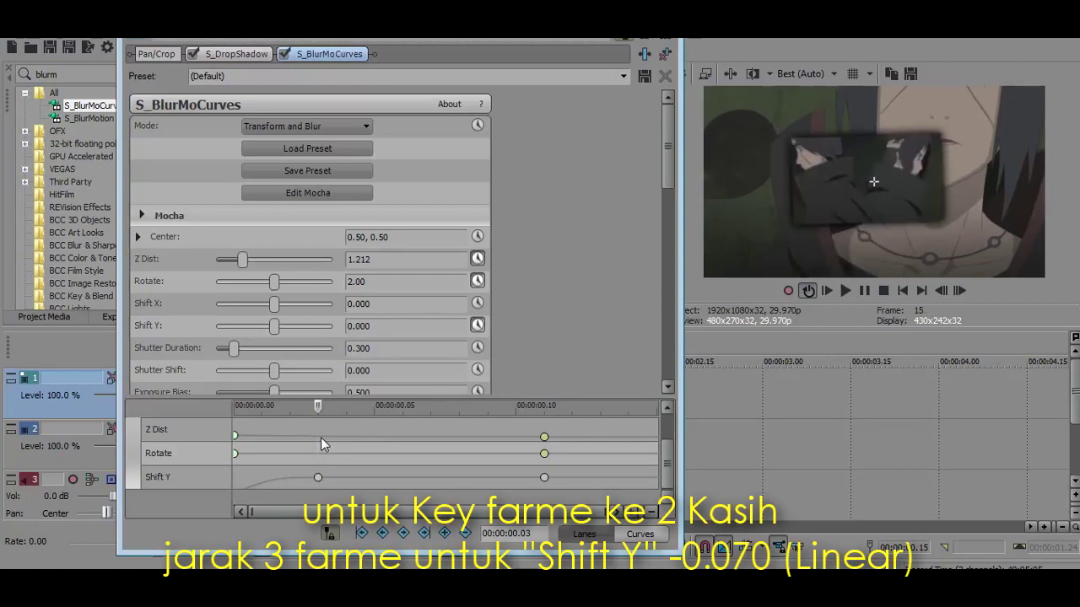
left_click(411, 320)
type("-.07")
key("Return")
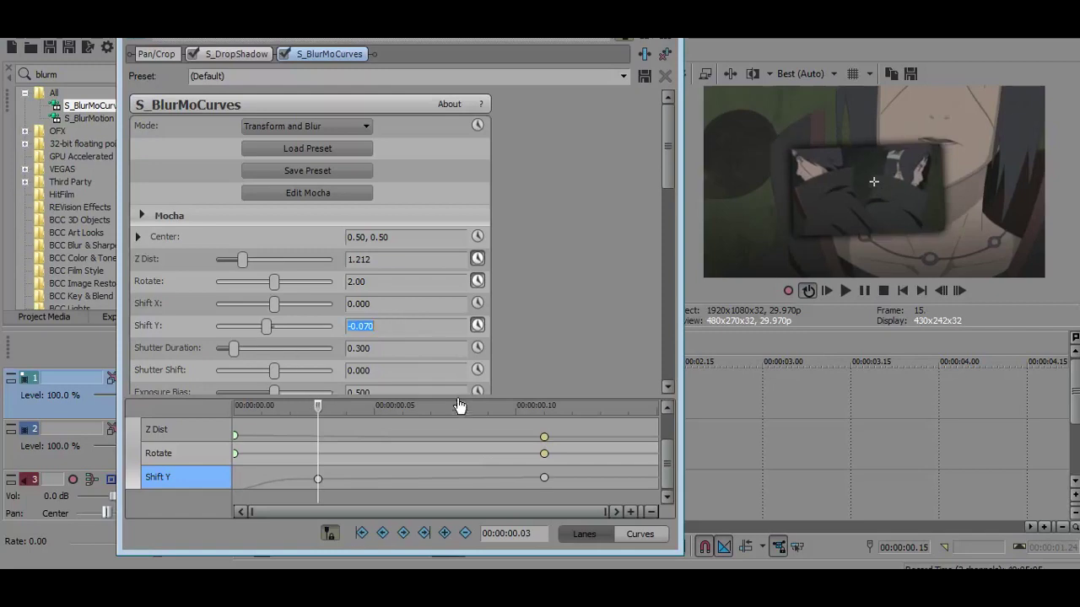
- At the 00:00:00.11 keyframe, set Z Dist to 1.300, Rotate to 4.00 and Shift Y to 0.000
left_click_drag(436, 458, 549, 440)
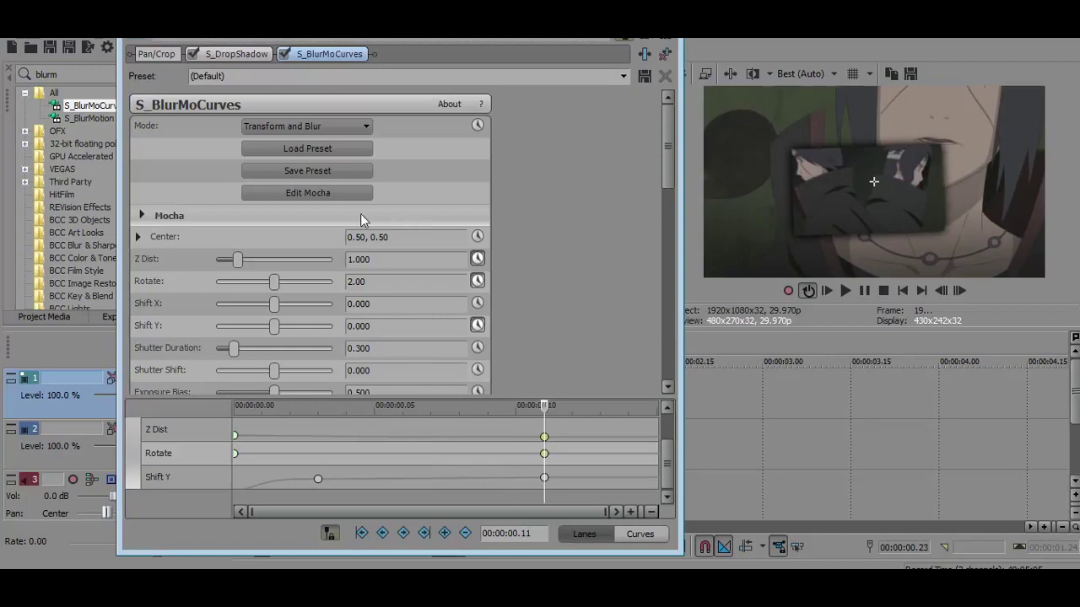
double_click(389, 261)
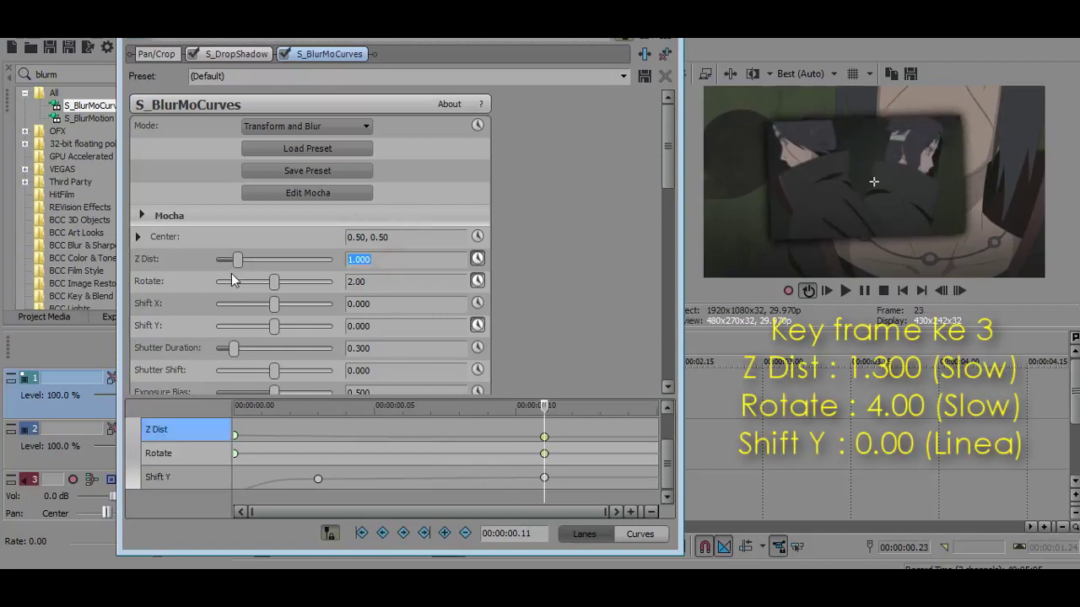
type("1.3")
key("Return")
left_click(368, 281)
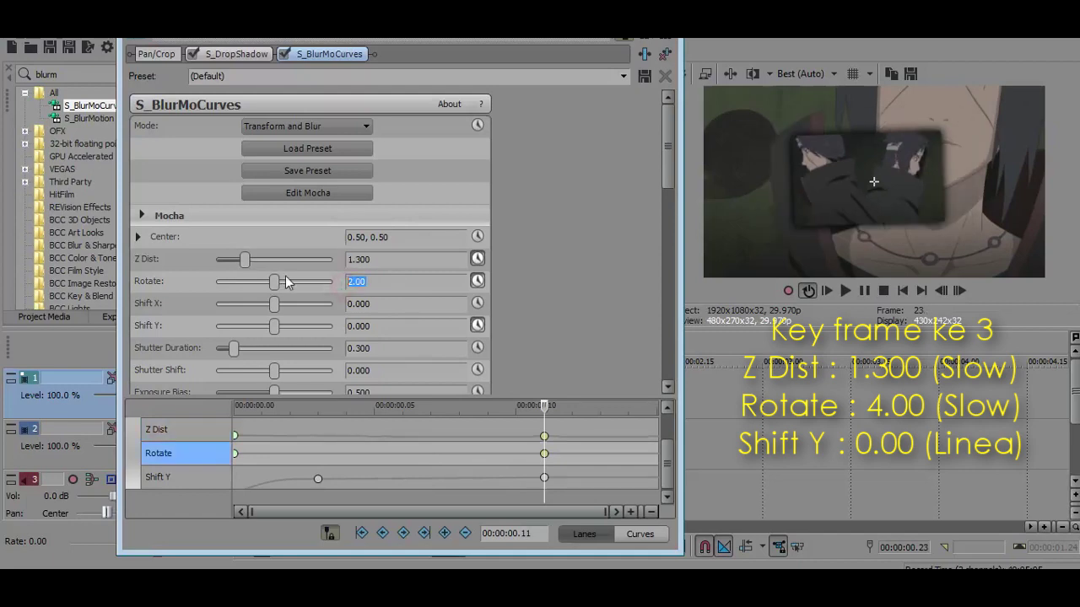
type("4")
key("Return")
left_click(390, 329)
key("BackSpace")
type("3")
key("Return")
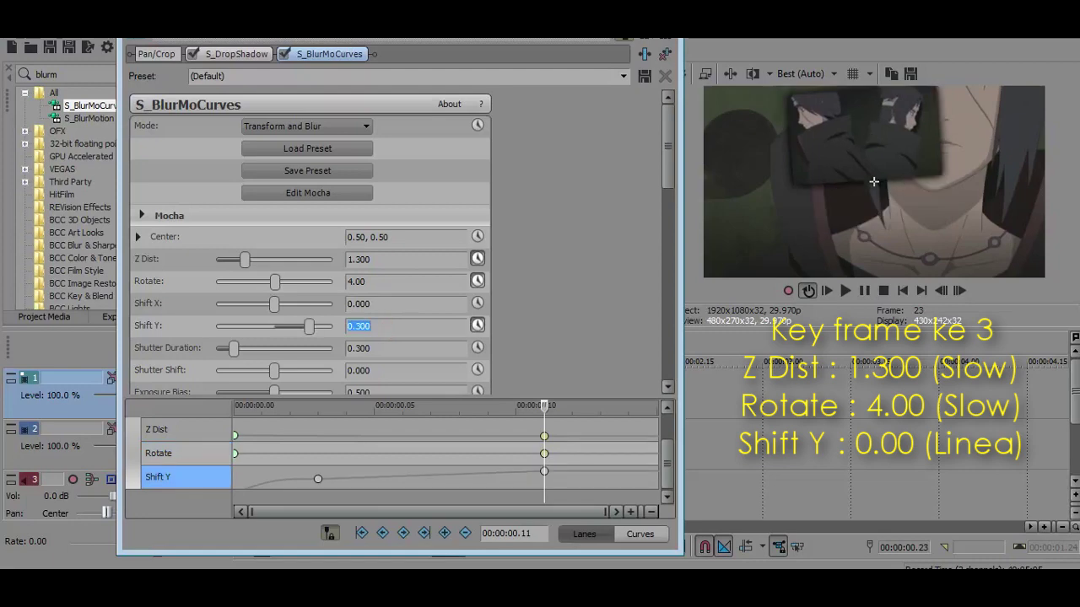
type("0")
key("Return")
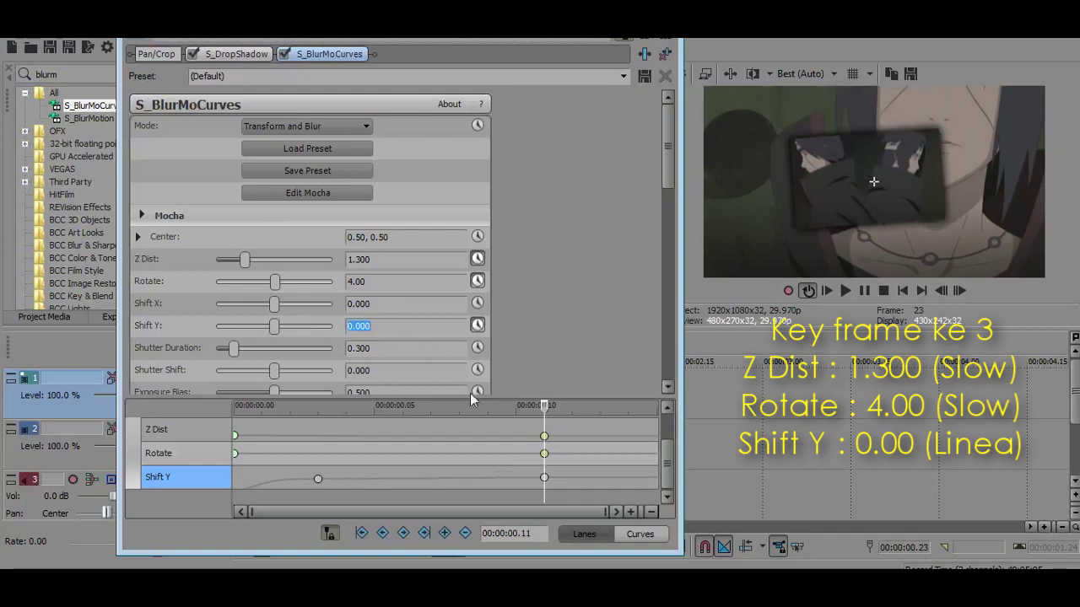
- Add a keyframe at 00:00:00.15, the end of the S_BlurMoCurves timeline, on the main effect lane
left_click_drag(570, 469, 663, 461)
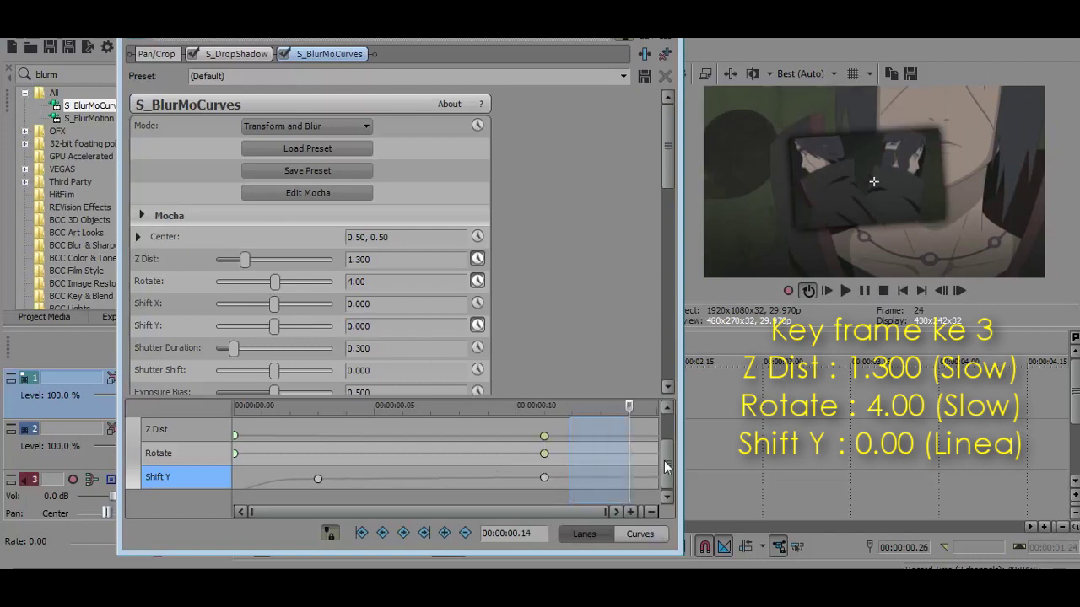
scroll(669, 463, "up", 1)
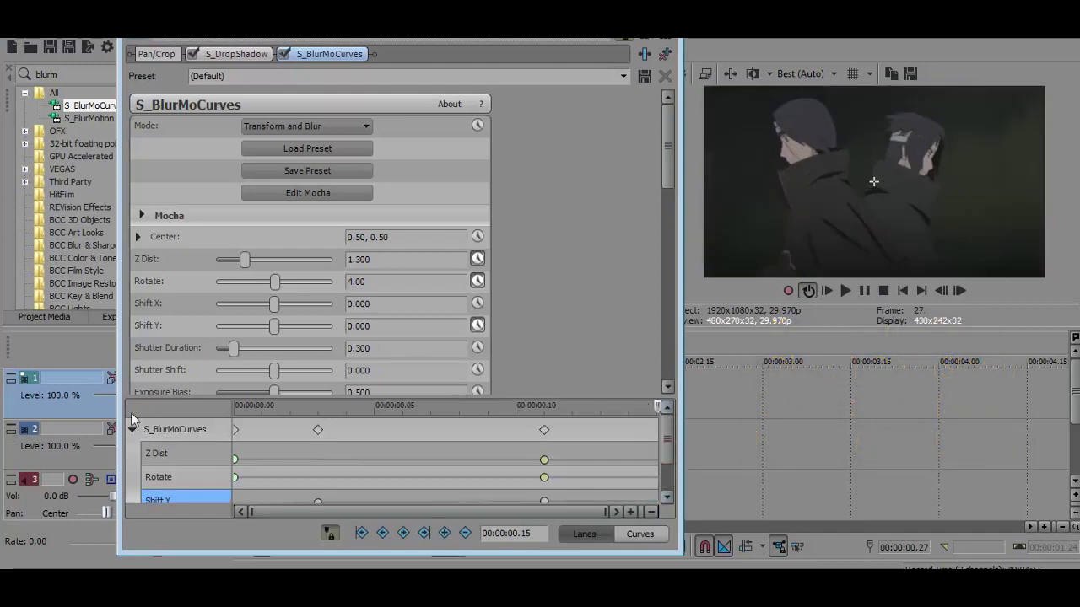
left_click(201, 439)
left_click(446, 532)
mouse_move(668, 455)
left_mouse_down()
mouse_move(670, 475)
mouse_move(668, 452)
left_mouse_up()
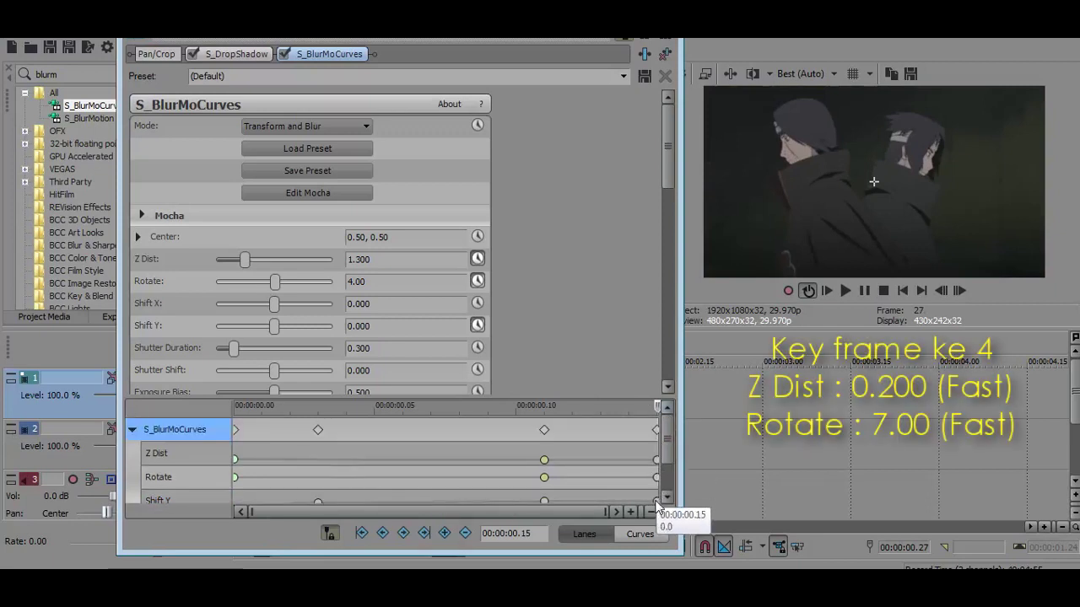
left_click(656, 504)
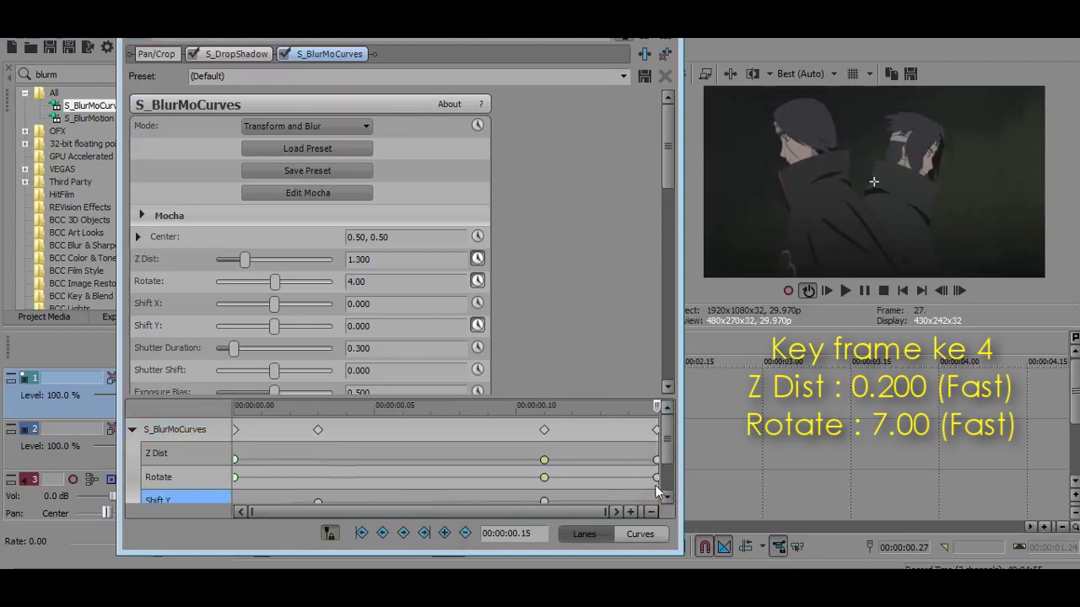
- Set the S_BlurMoCurves keyframe at 00:00:00.15 to Fast Fade
left_click(657, 429)
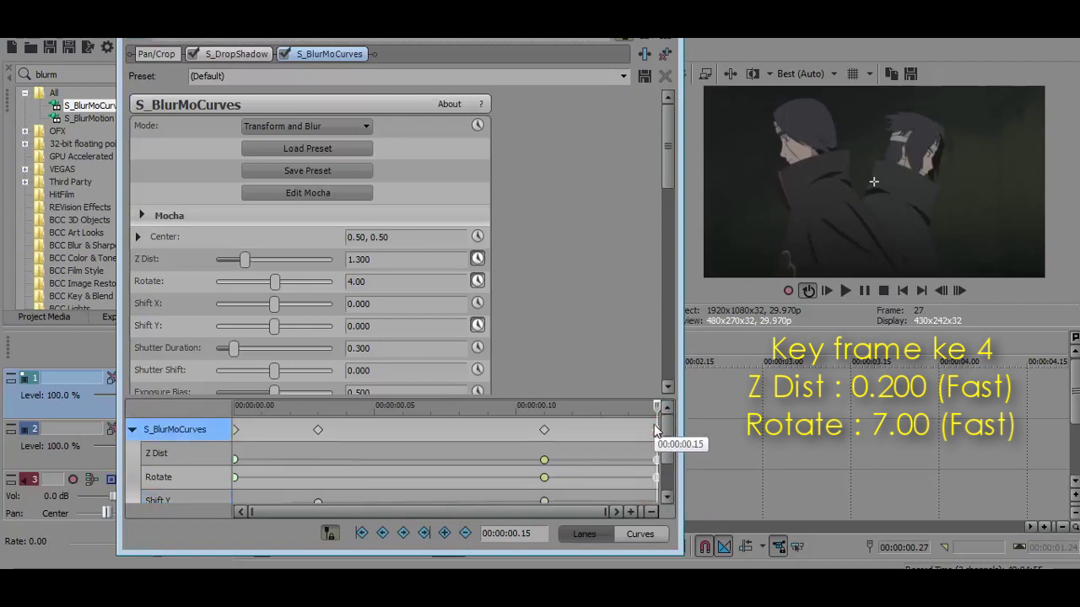
right_click(657, 429)
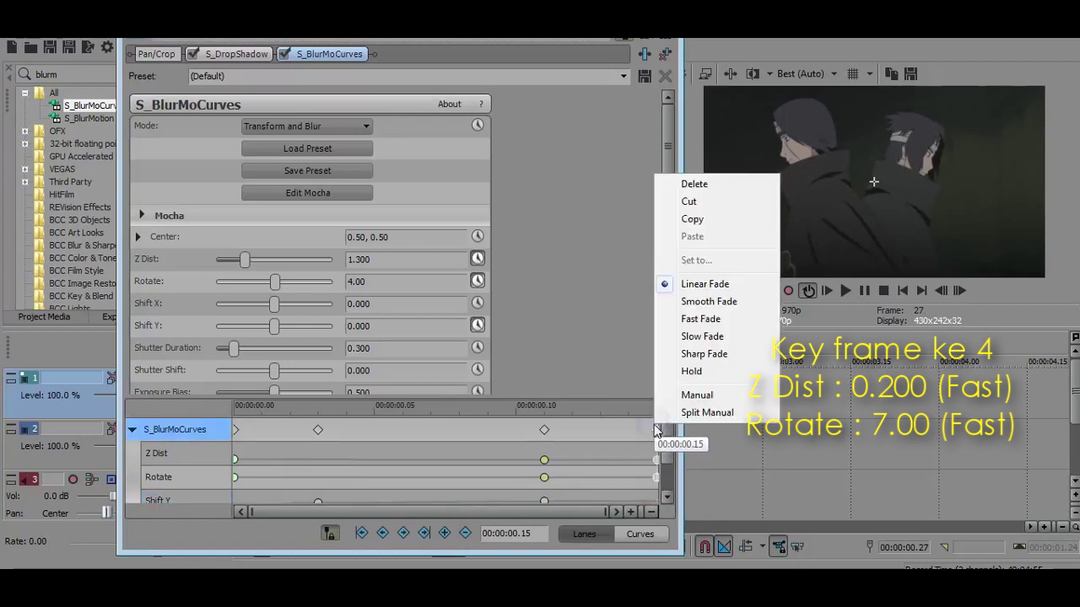
left_click(704, 319)
- Set Z Dist to 0.200 and Rotate to 7.00 at the 00:00:00.15 keyframe
left_click(418, 259)
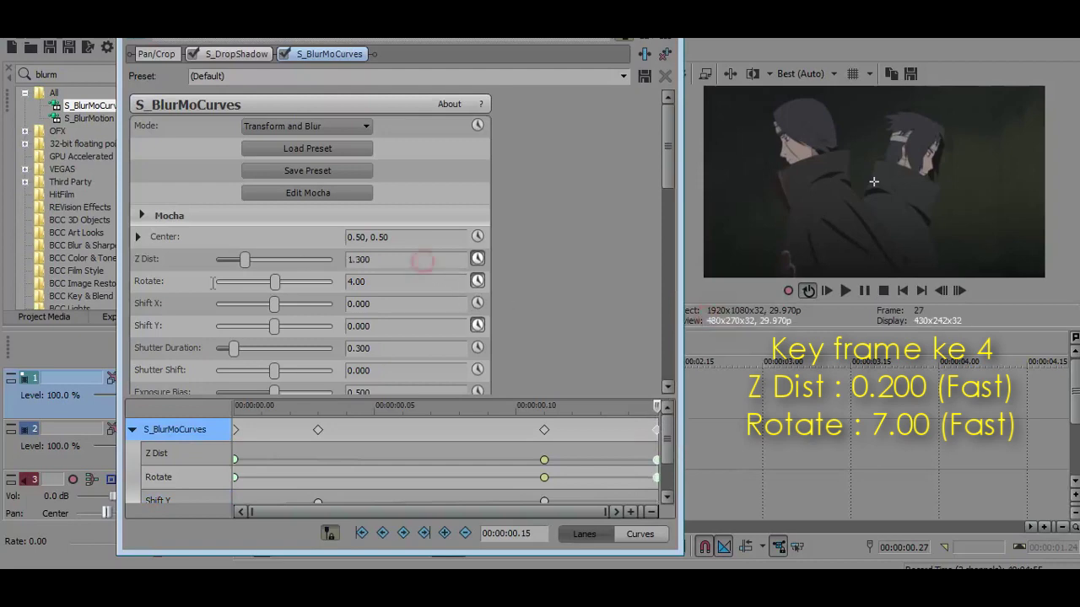
type(".2")
key("Return")
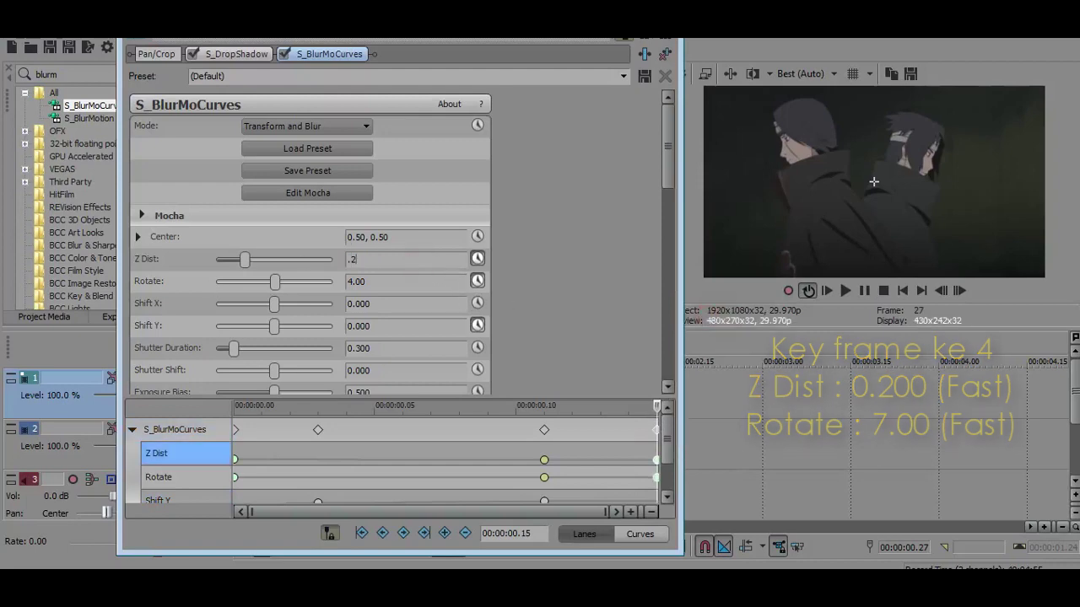
left_click(366, 281)
type("7")
key("Return")
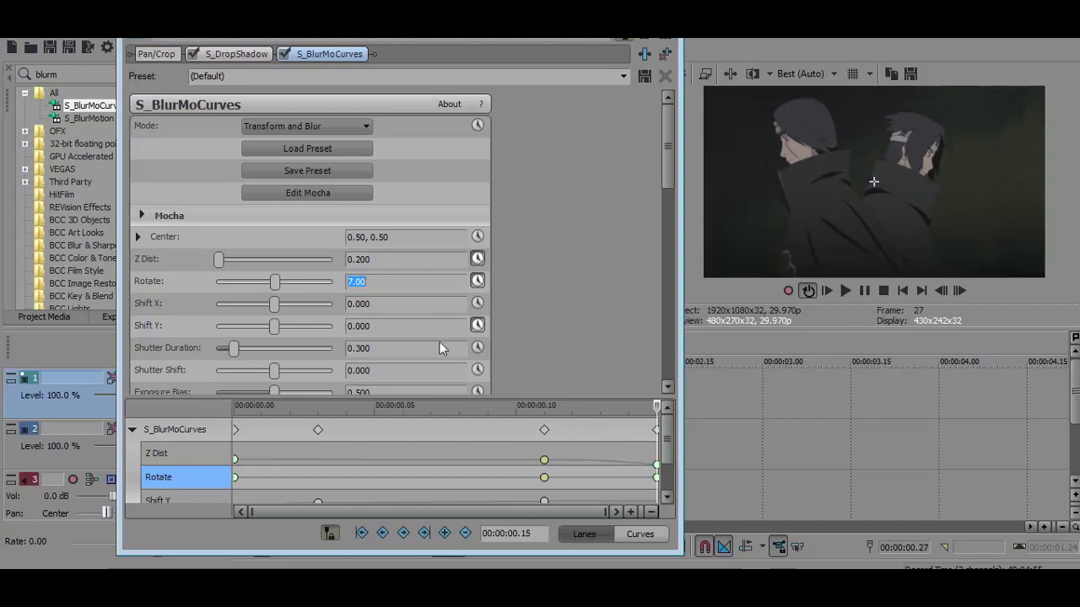
- Close the event effects window and build a dynamic RAM preview of the selected timeline range
left_click(552, 430)
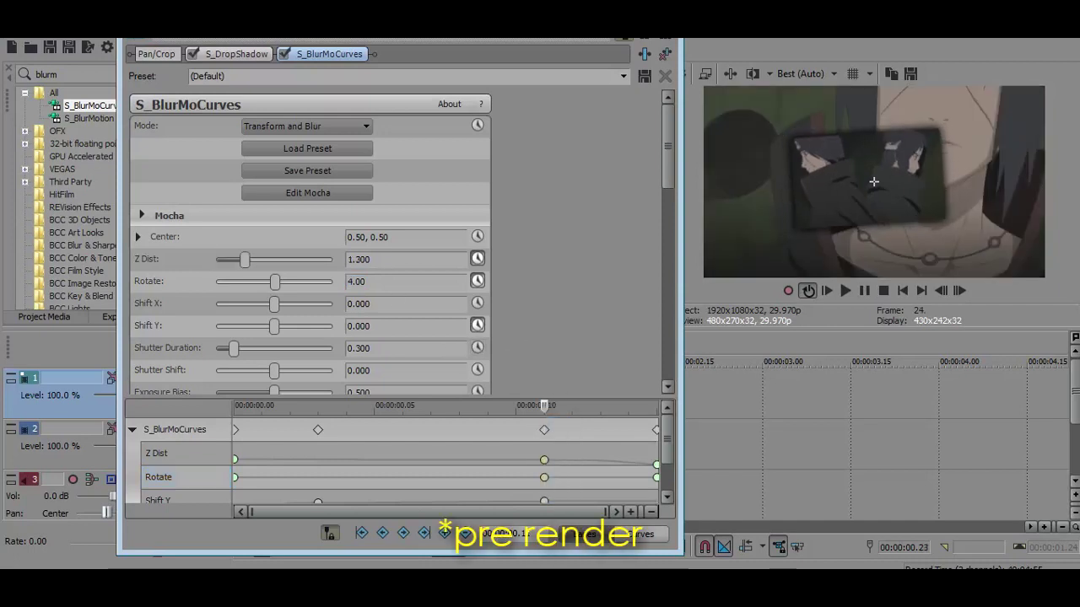
key("alt+F4")
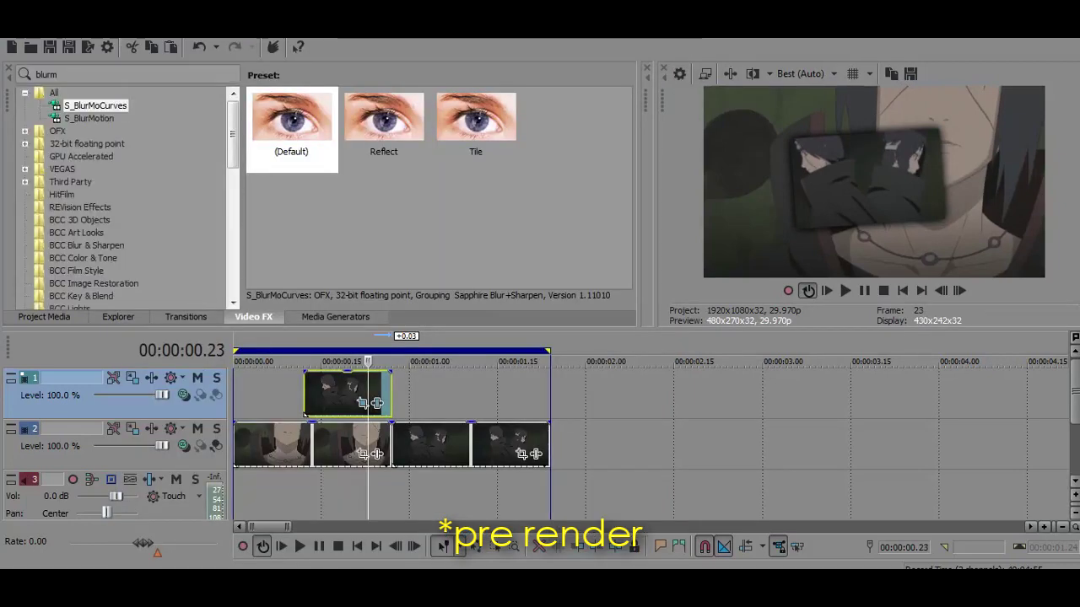
key("shift+b")
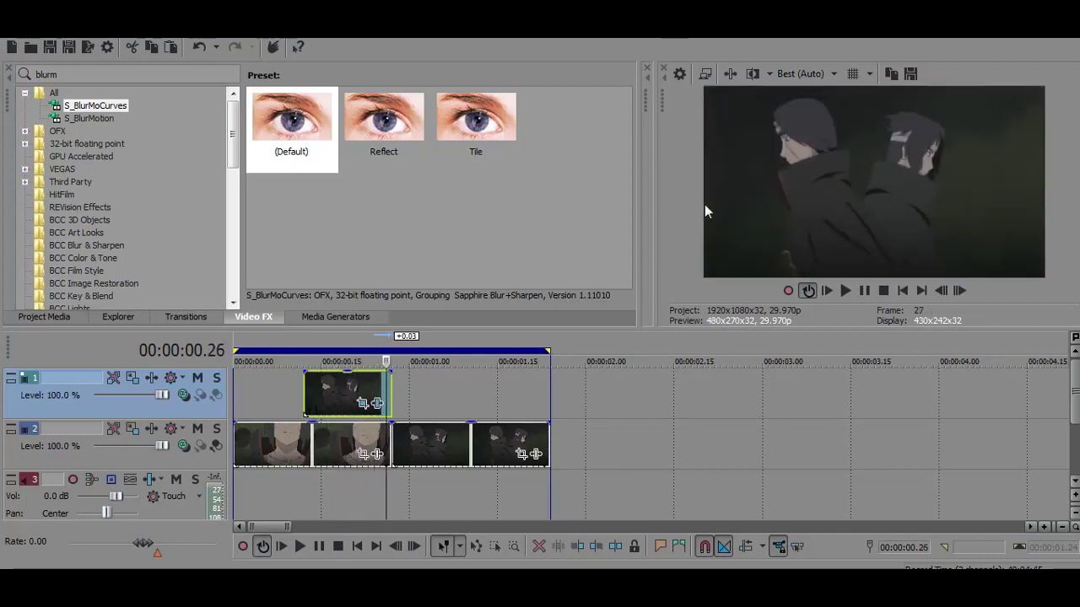
- Play back the selected range on the timeline to review the transition between the two clips
key("space")
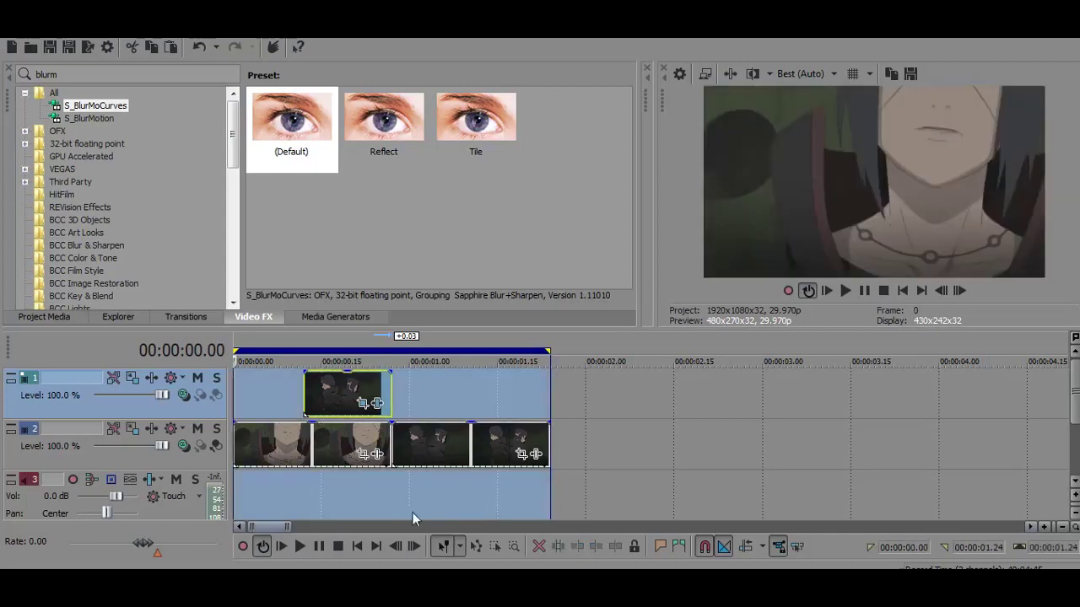
key("space")
key("space")
key("space")
key("space")
key("space")
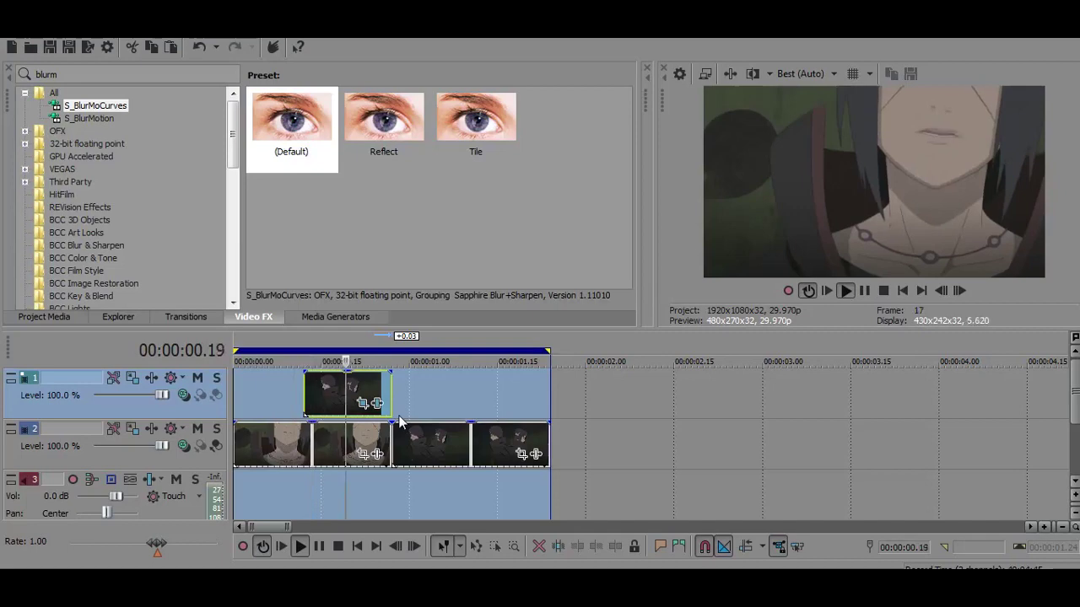
key("space")
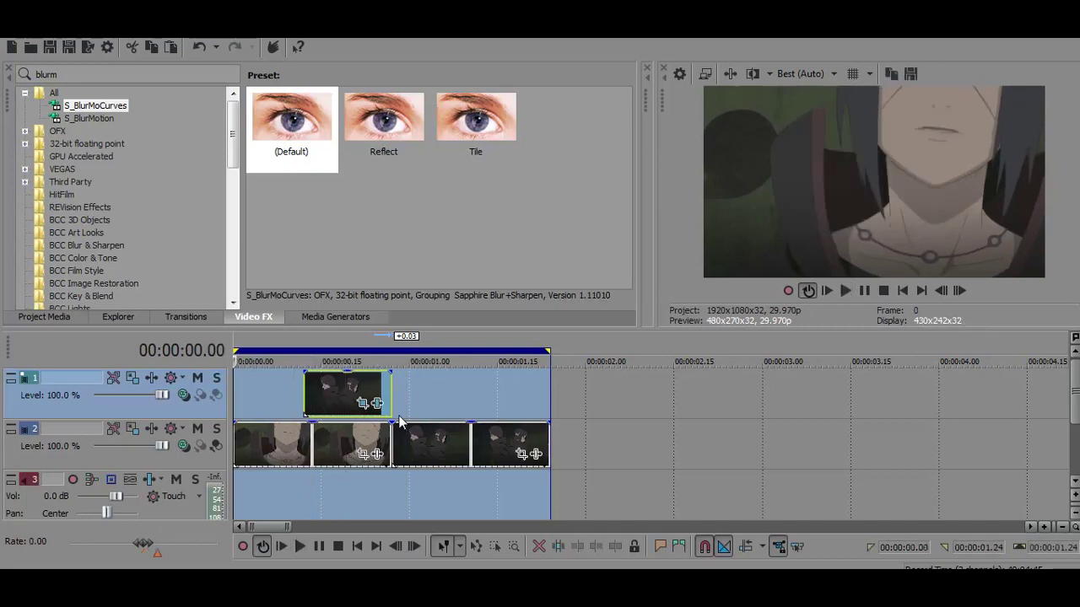
left_click(305, 441)
key("space")
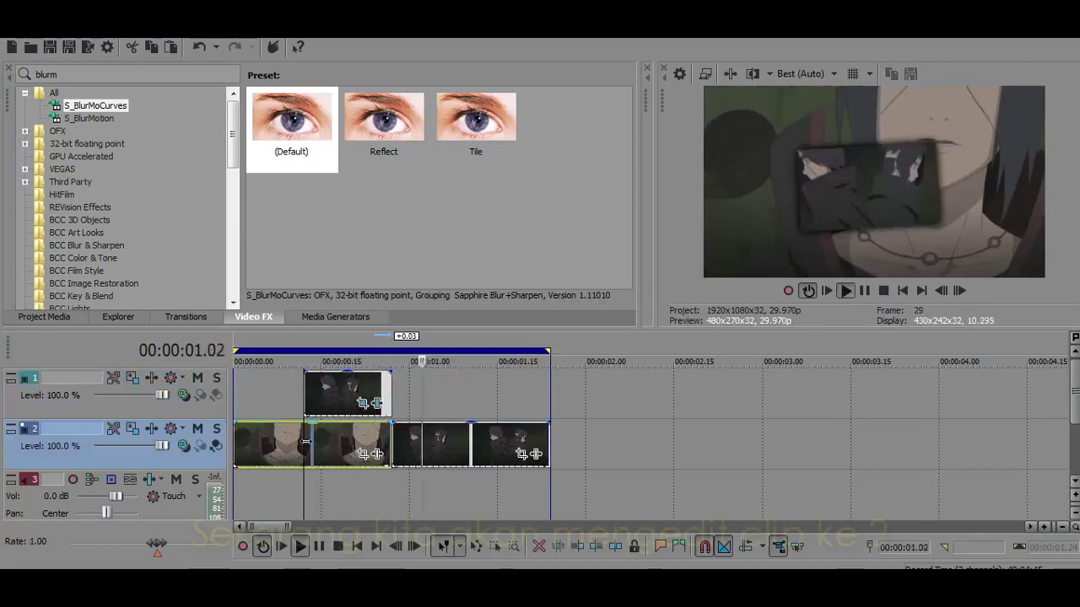
key("space")
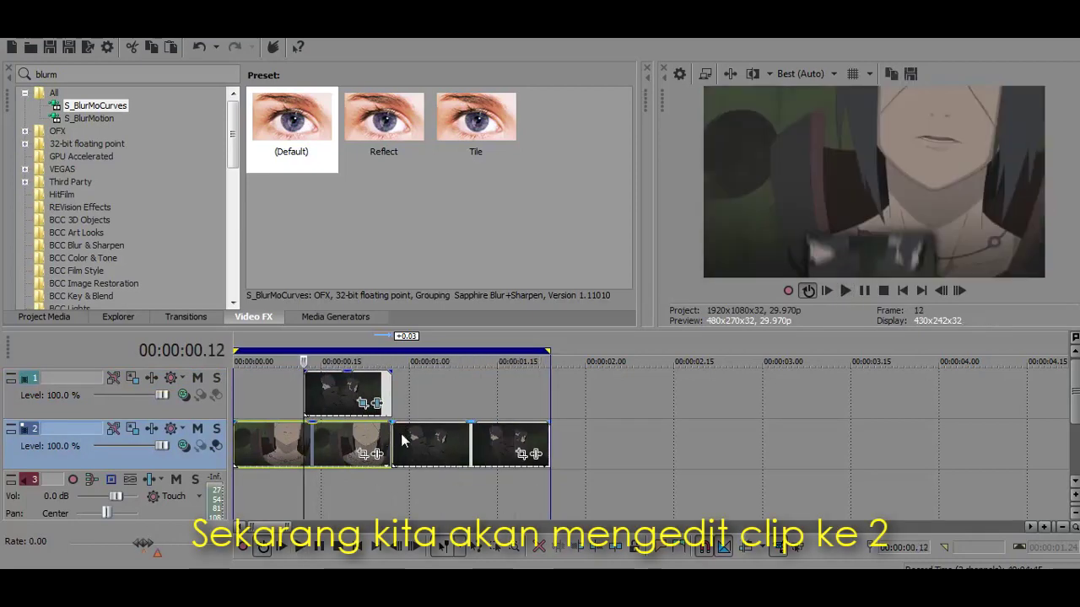
- Apply the S_BlurMoCurves Reflect preset to the second clip on track 2 and enable animation for Z Dist and Rotate
left_click(392, 444)
left_click(396, 445)
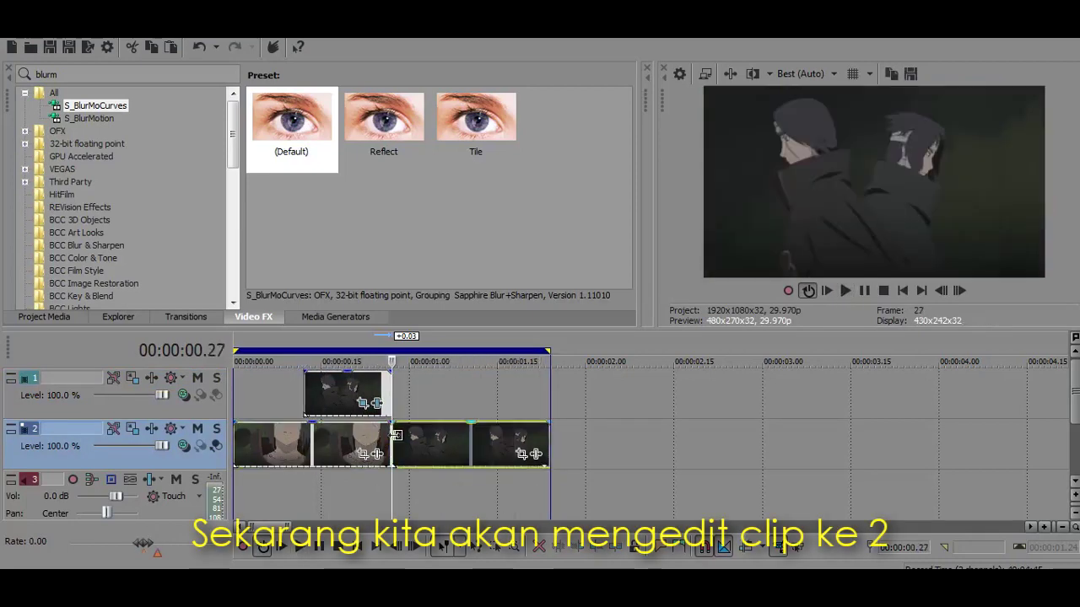
left_click_drag(386, 125, 453, 443)
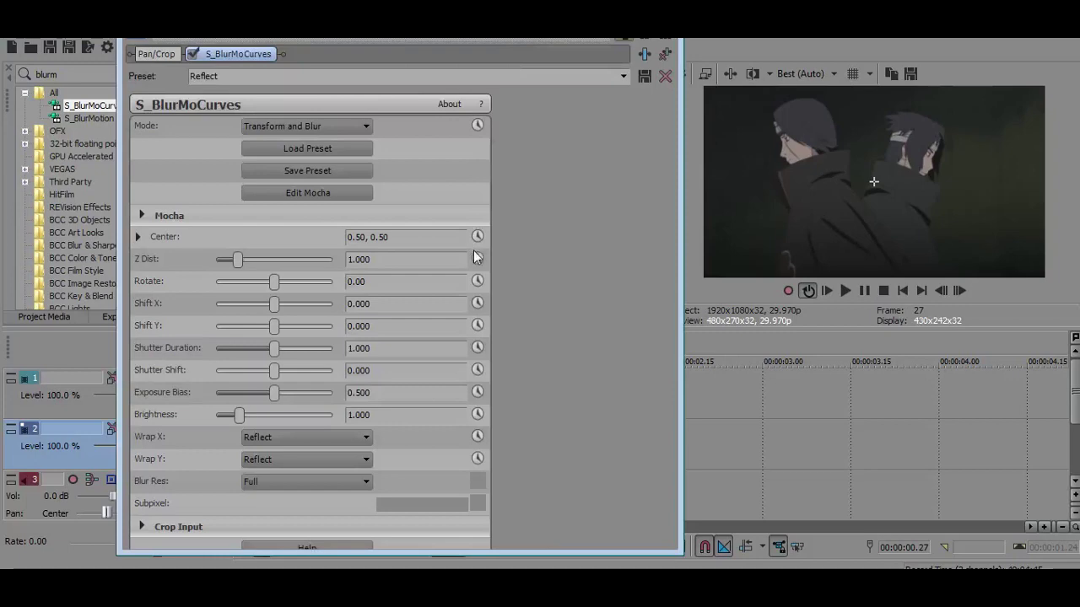
mouse_move(493, 9)
left_mouse_down()
mouse_move(493, 49)
mouse_move(503, 10)
left_mouse_up()
- Place an S_BlurMoCurves keyframe at 00:00:00.03 and a Fast Fade keyframe at 00:00:00.27, the end of the main effect lane
left_click_drag(247, 440, 290, 437)
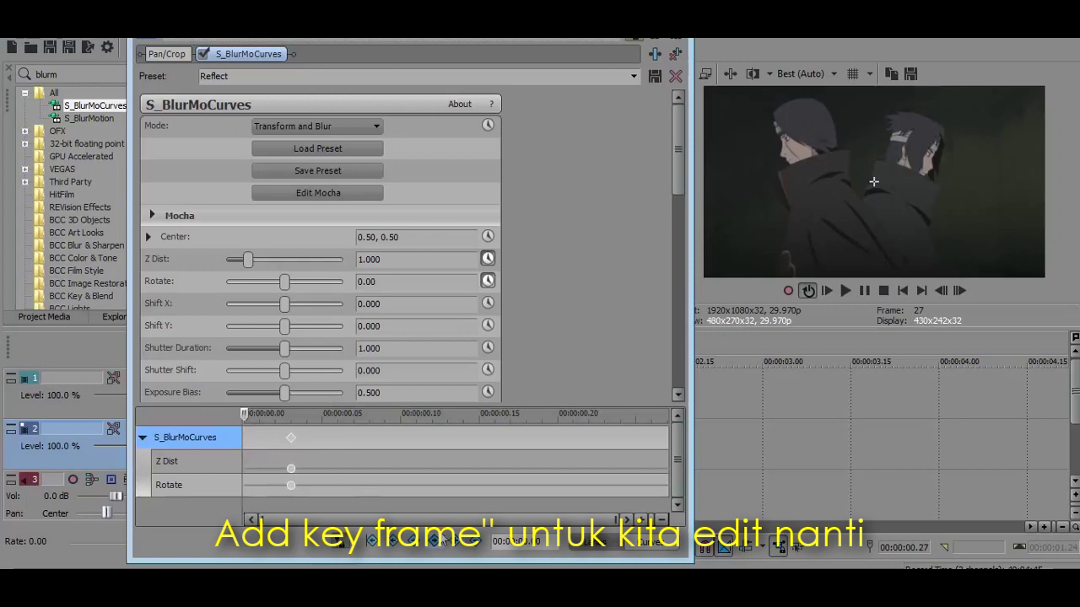
double_click(249, 440)
right_click(267, 448)
left_click(310, 342)
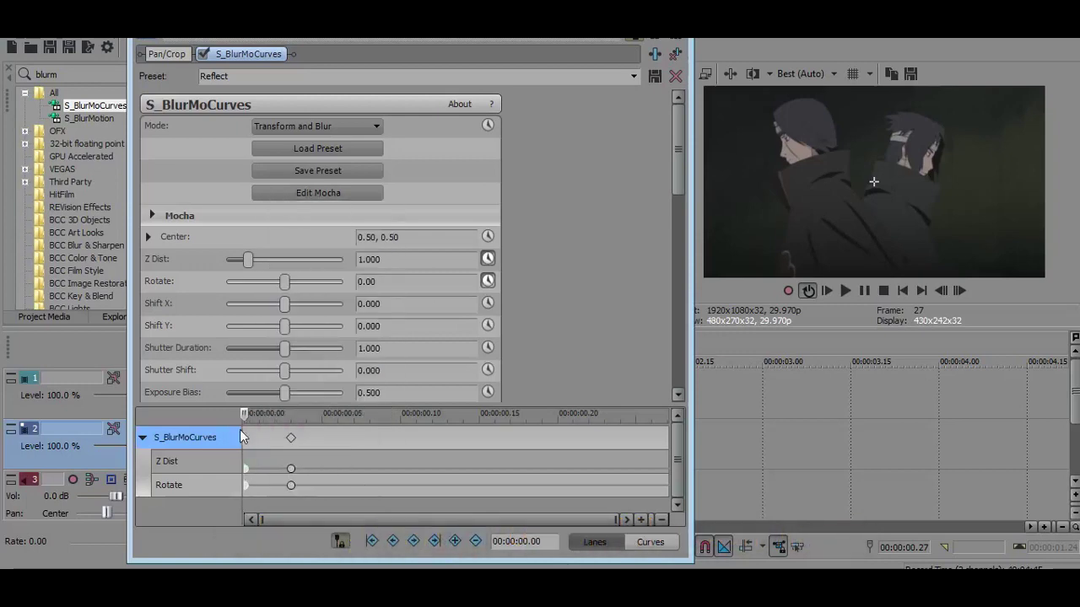
left_click_drag(246, 438, 672, 505)
- Add a keyframe at the start of the S_BlurMoCurves lane and a Slow Fade keyframe at 00:00:00.24
left_click(453, 535)
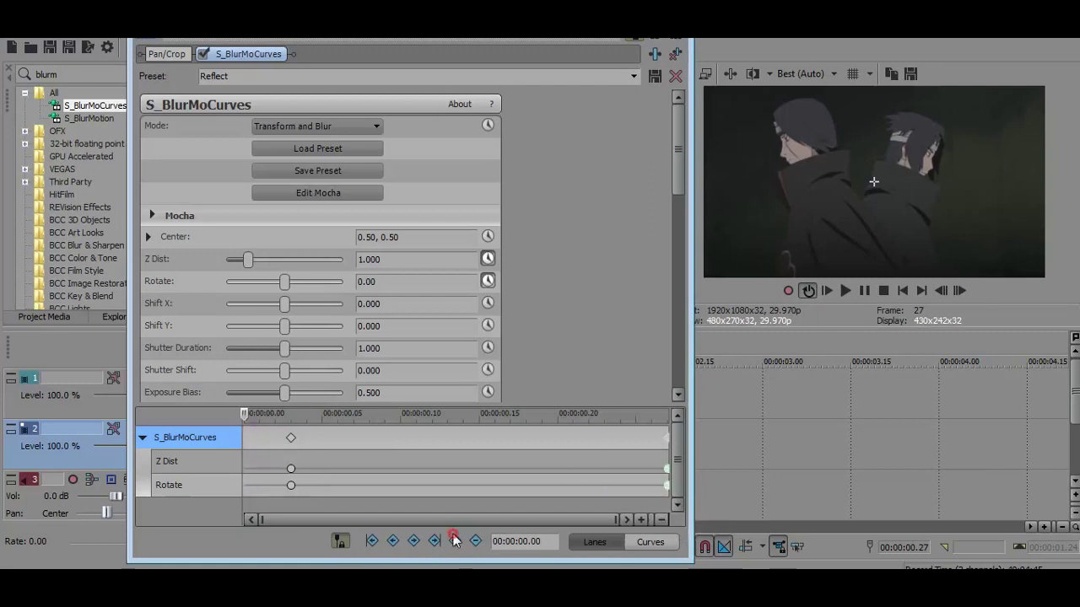
left_click(454, 539)
left_click_drag(245, 441, 628, 448)
right_click(627, 447)
left_click(663, 358)
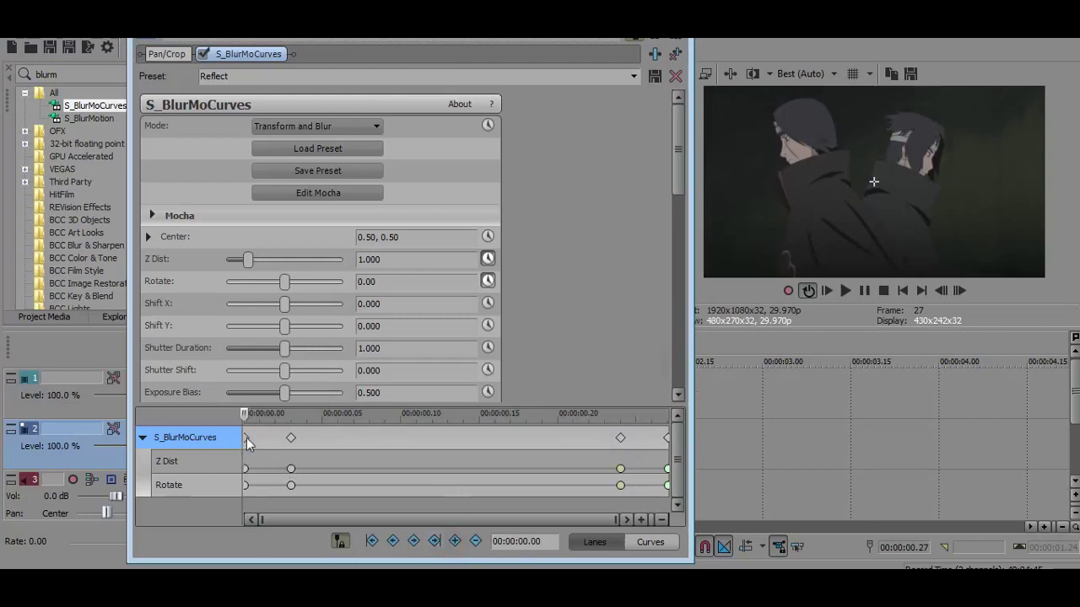
- Set the first S_BlurMoCurves keyframe to Fast Fade and its Z Dist to 1.800
right_click(246, 438)
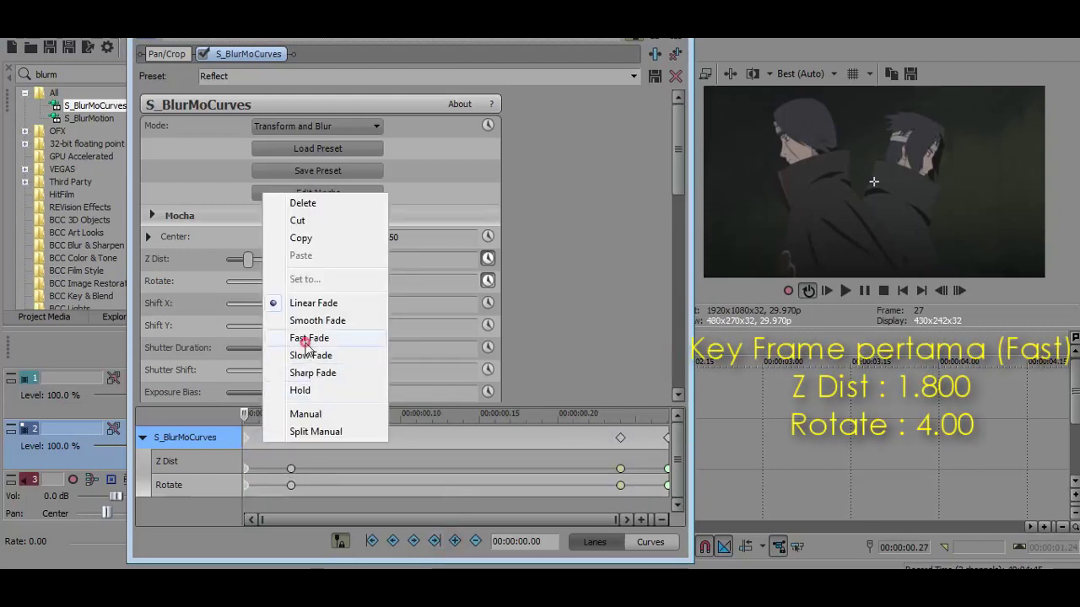
left_click(309, 338)
left_click(406, 253)
type("1.800")
key("Return")
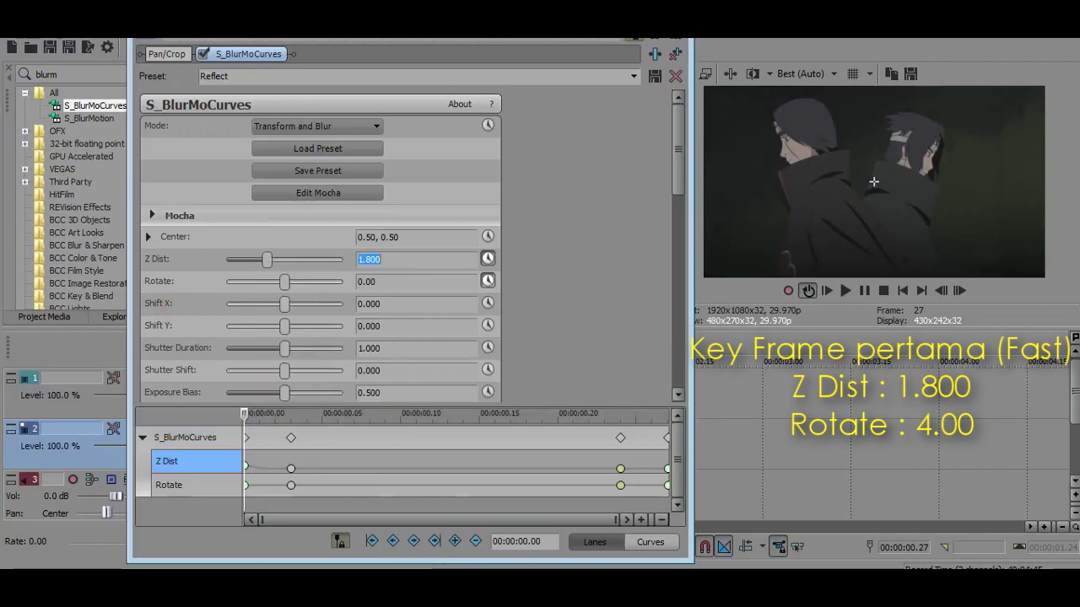
- Set the effect's Shutter Duration to 0.400 and Rotate to 4.00 at the first keyframe
left_click(396, 348)
type("0.4")
key("Return")
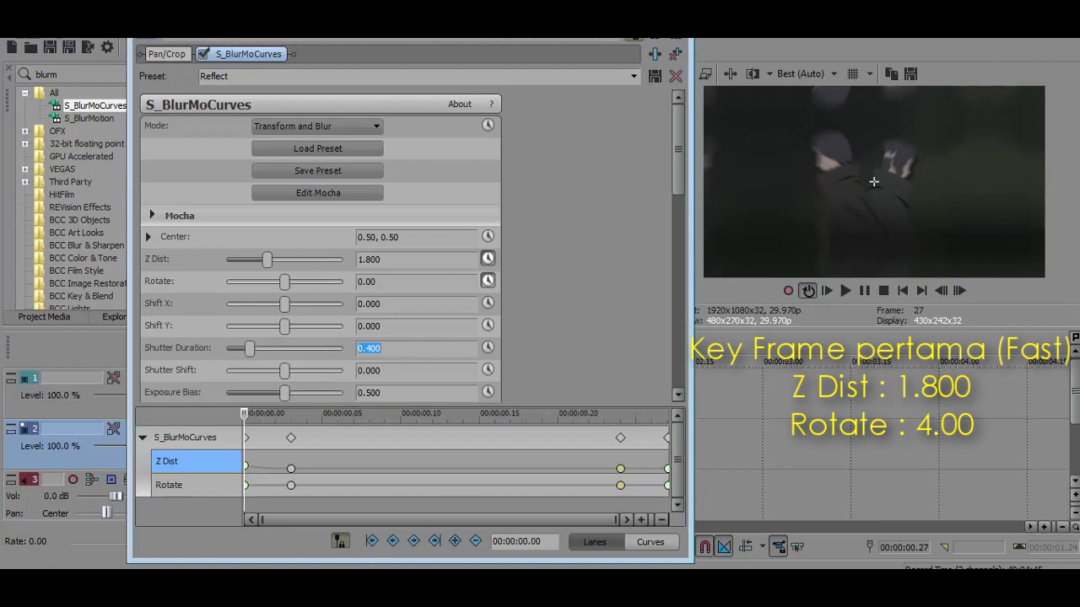
left_click(402, 281)
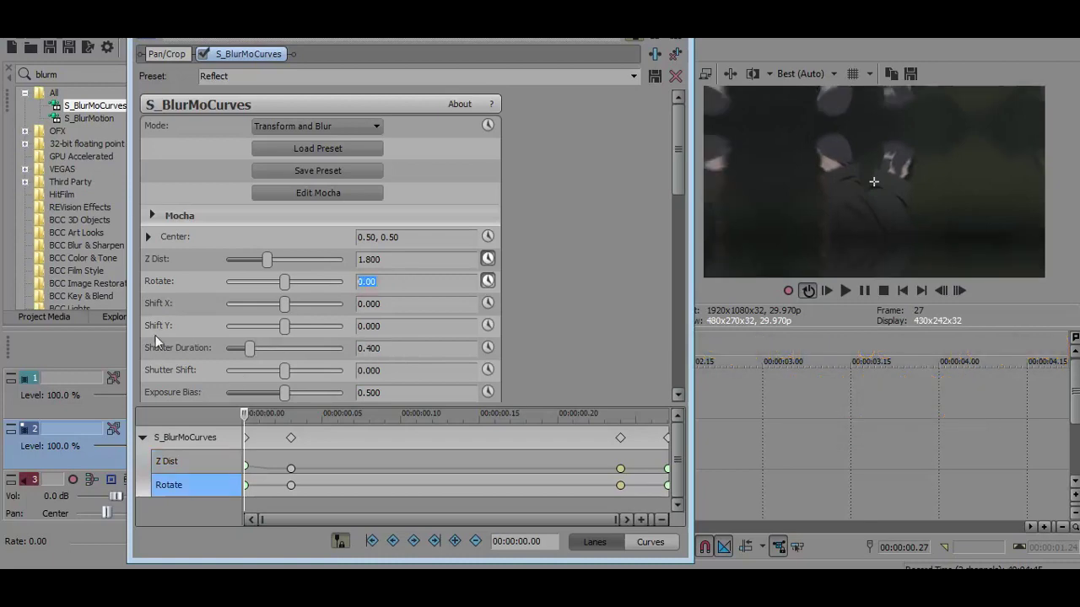
type("8")
key("BackSpace")
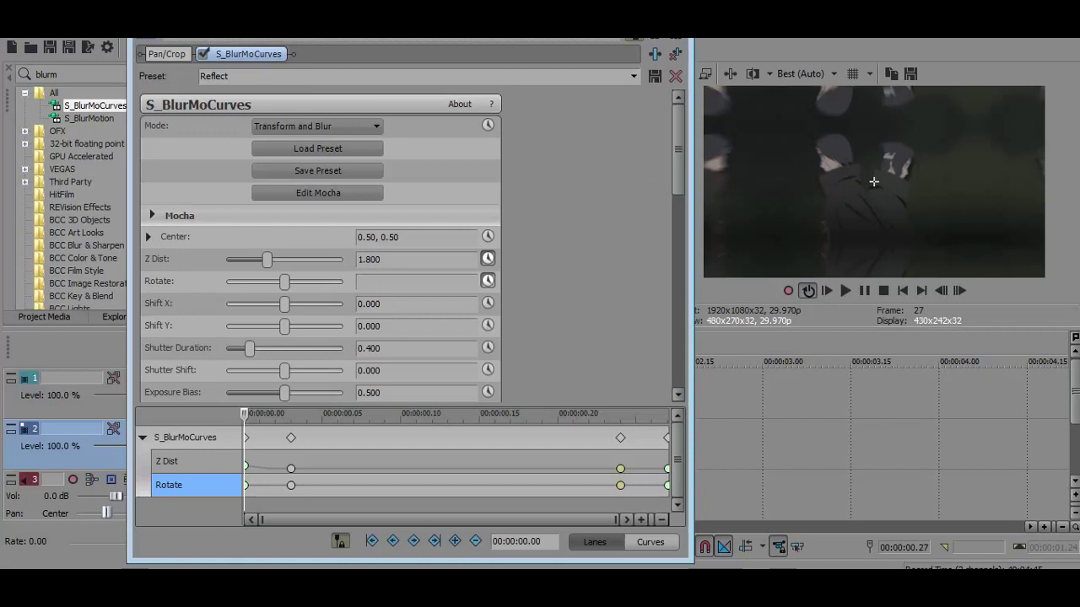
type("4")
key("Return")
left_click(207, 476)
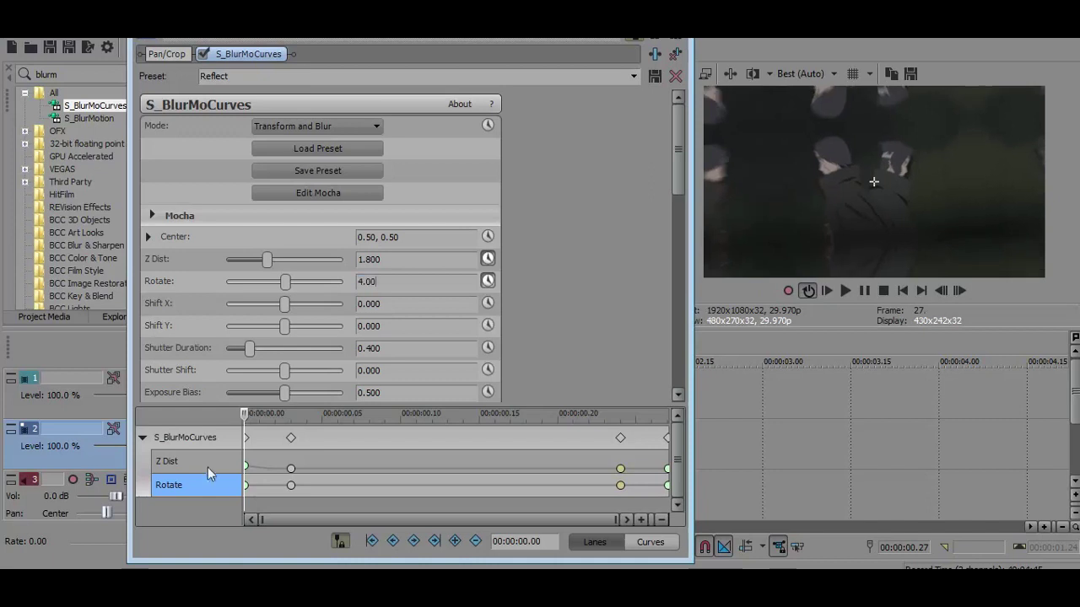
- Set Rotate to 8.00 and Z Dist to 0.850 at the 00:00:00.03 keyframe
left_click_drag(273, 483, 291, 485)
left_click(386, 281)
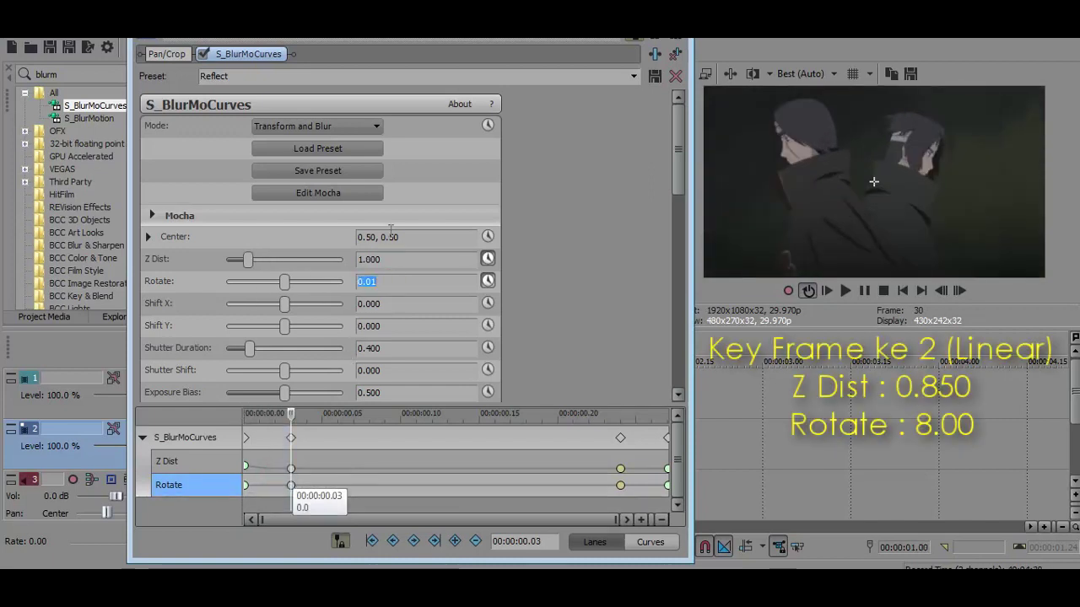
type("8")
key("Return")
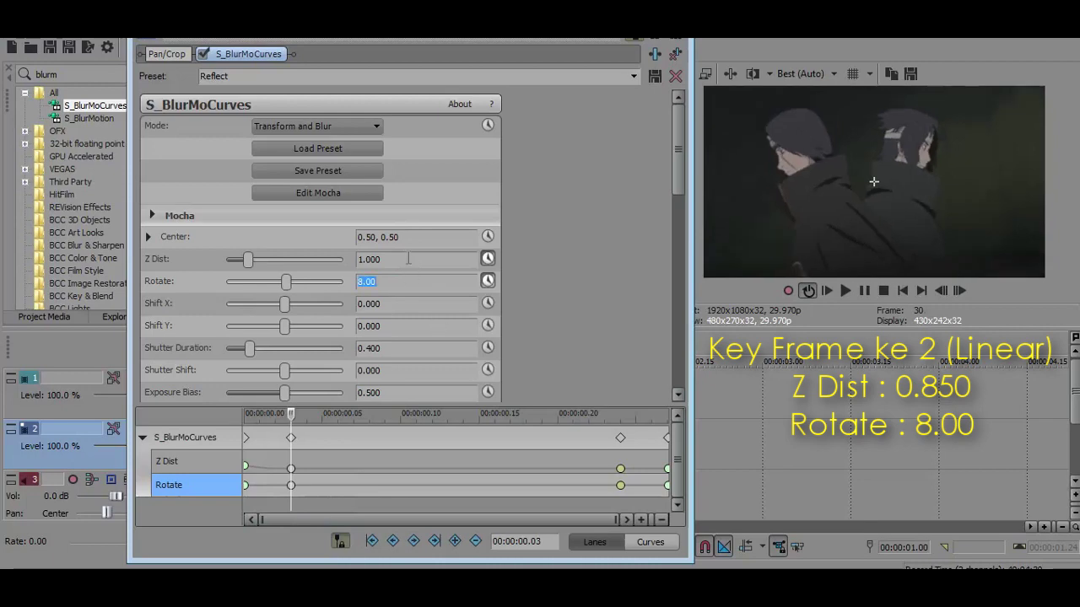
left_click(408, 259)
type(".85")
key("Return")
left_click(418, 430)
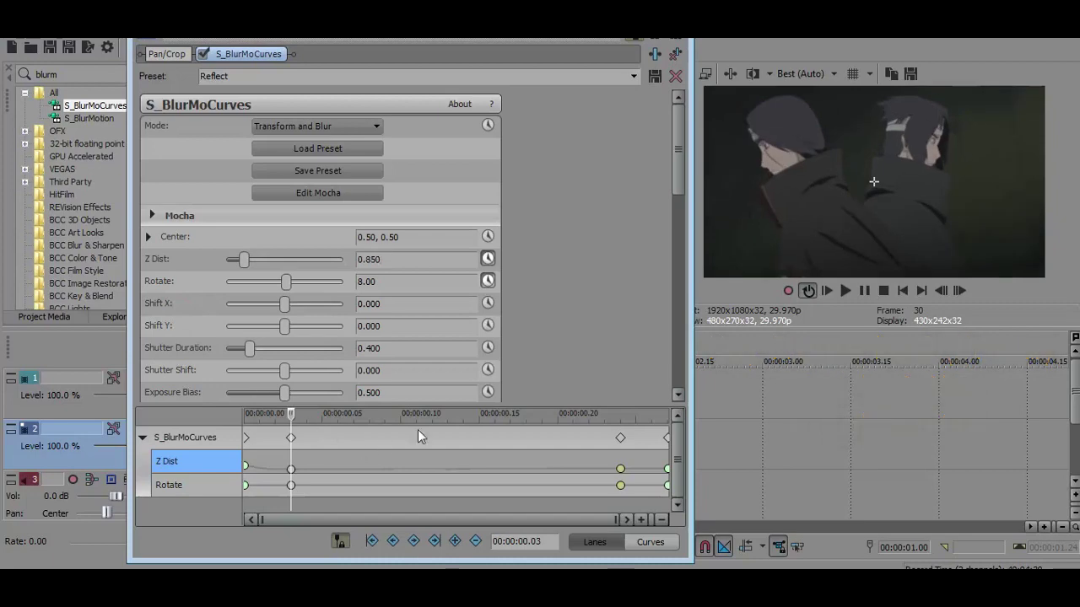
- Set Rotate to 10.00 and Z Dist to 0.800 at the 00:00:00.24 keyframe
left_click_drag(426, 455, 620, 477)
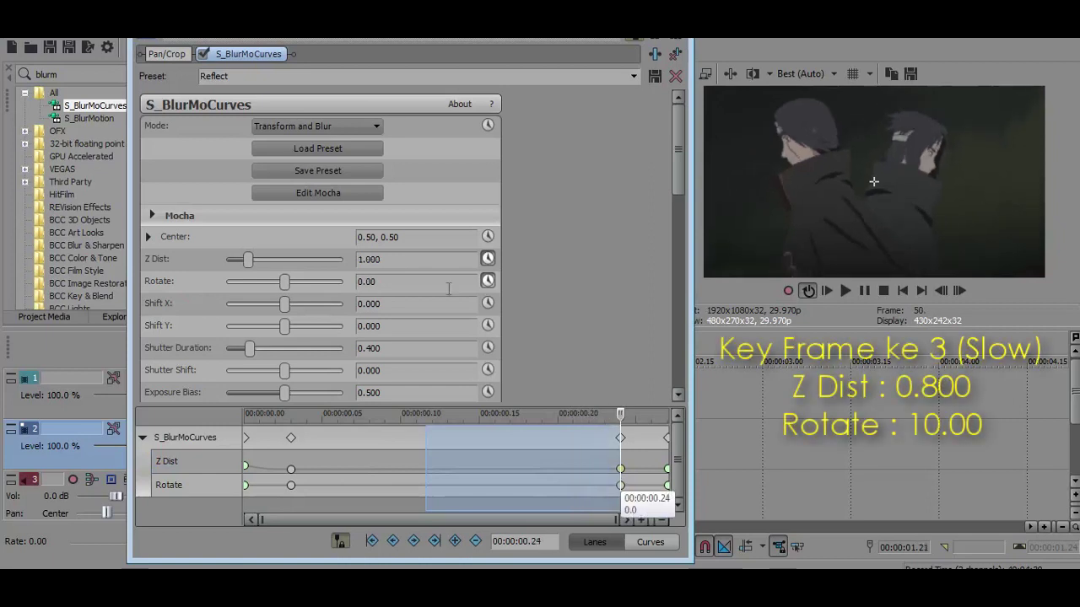
left_click(427, 287)
type("10")
key("Return")
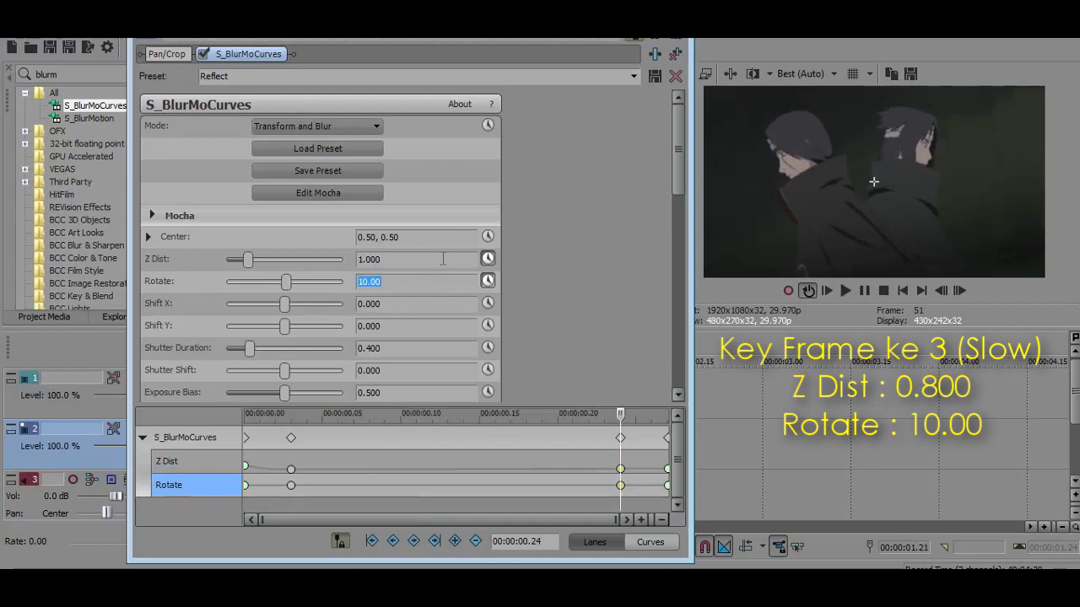
left_click(442, 259)
type(".")
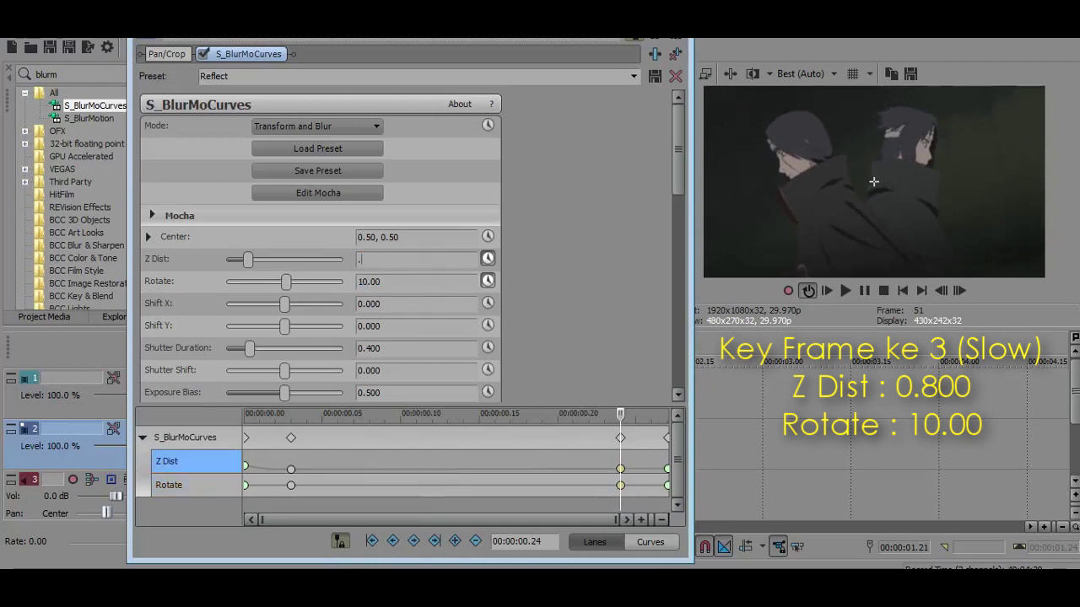
type("8")
key("Return")
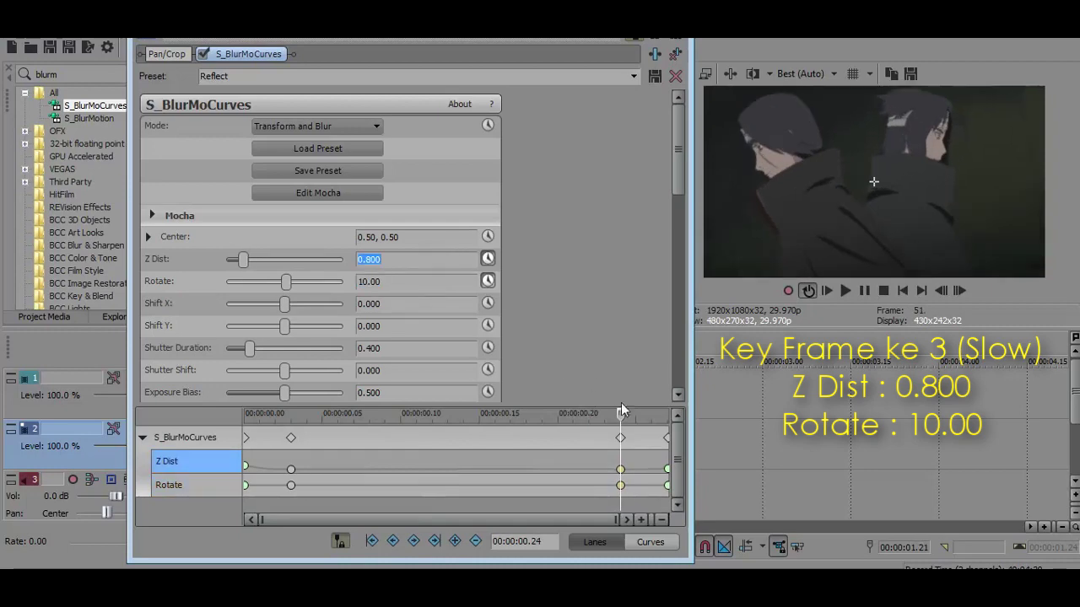
- Set Rotate to -10.00 and Z Dist to 2.000 at the last keyframe, 00:00:00.27, and close the effects window
left_click_drag(635, 458, 713, 455)
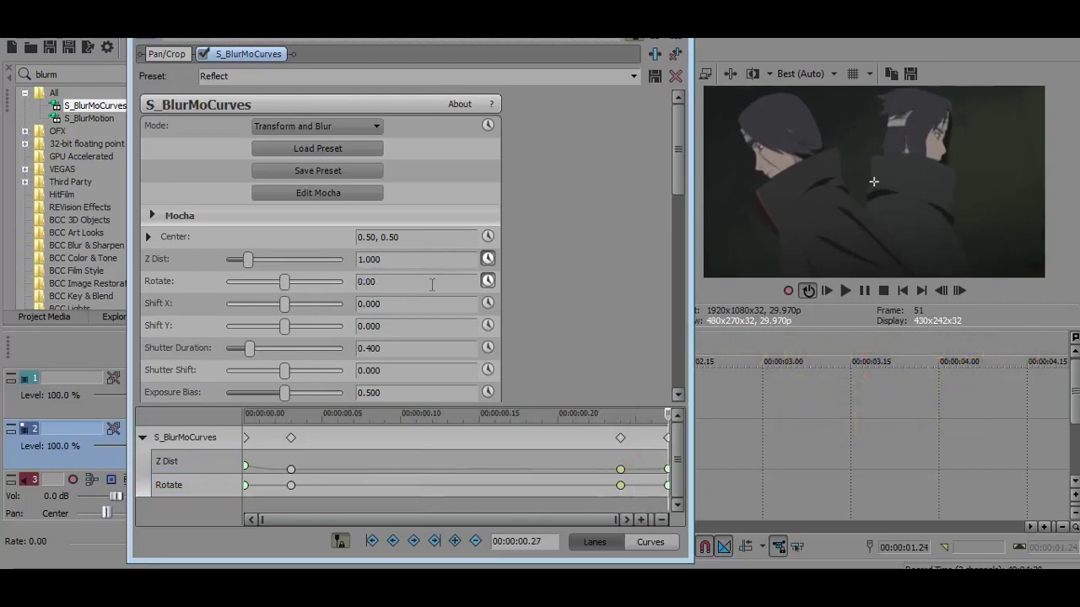
left_click(432, 284)
type("-10")
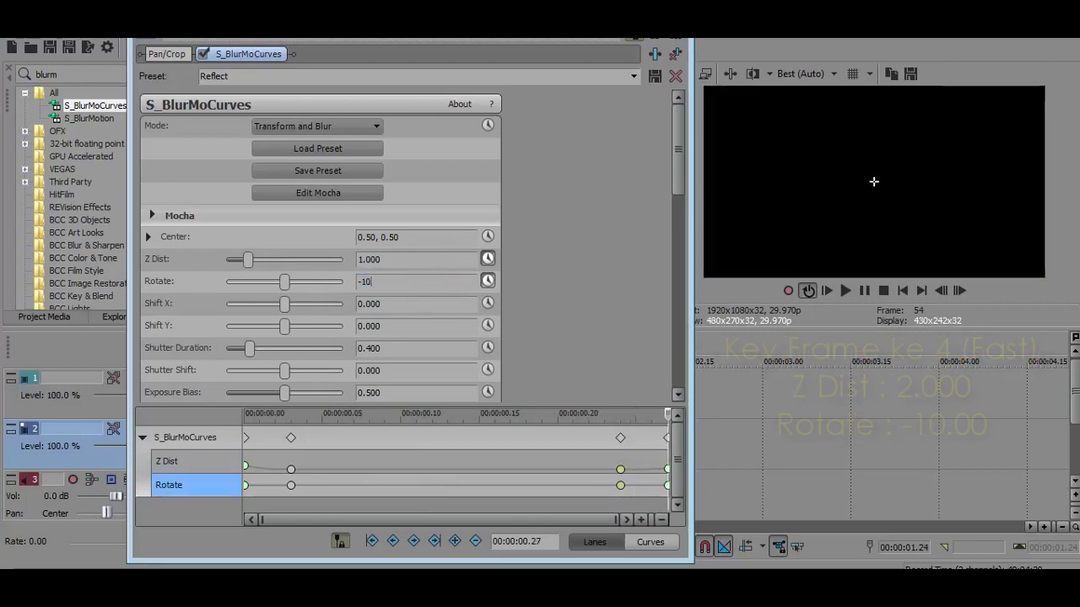
key("Return")
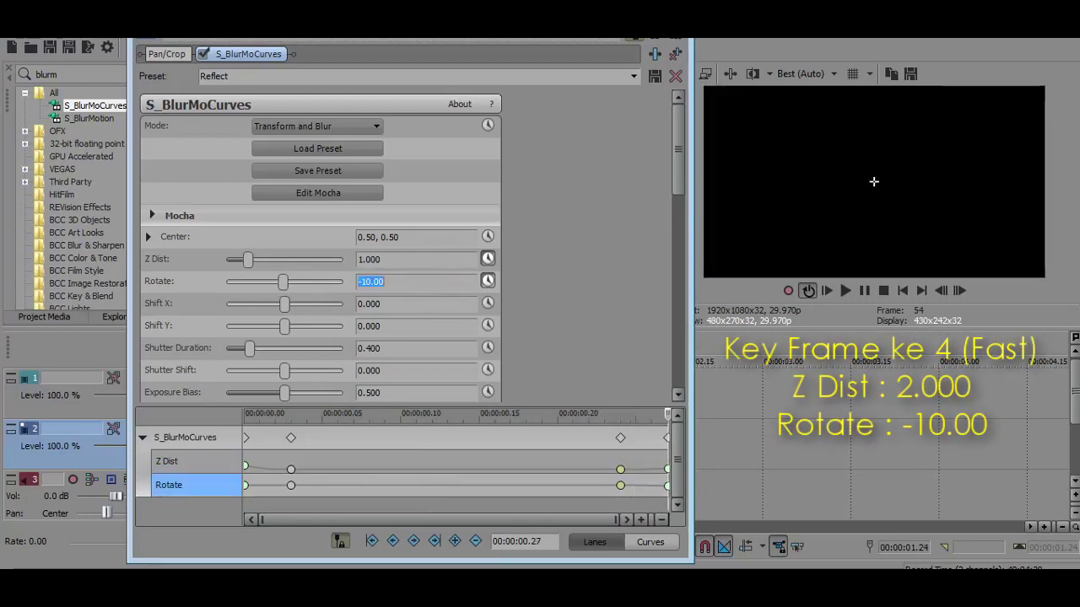
left_click(459, 260)
type("2")
key("Return")
key("alt+F4")
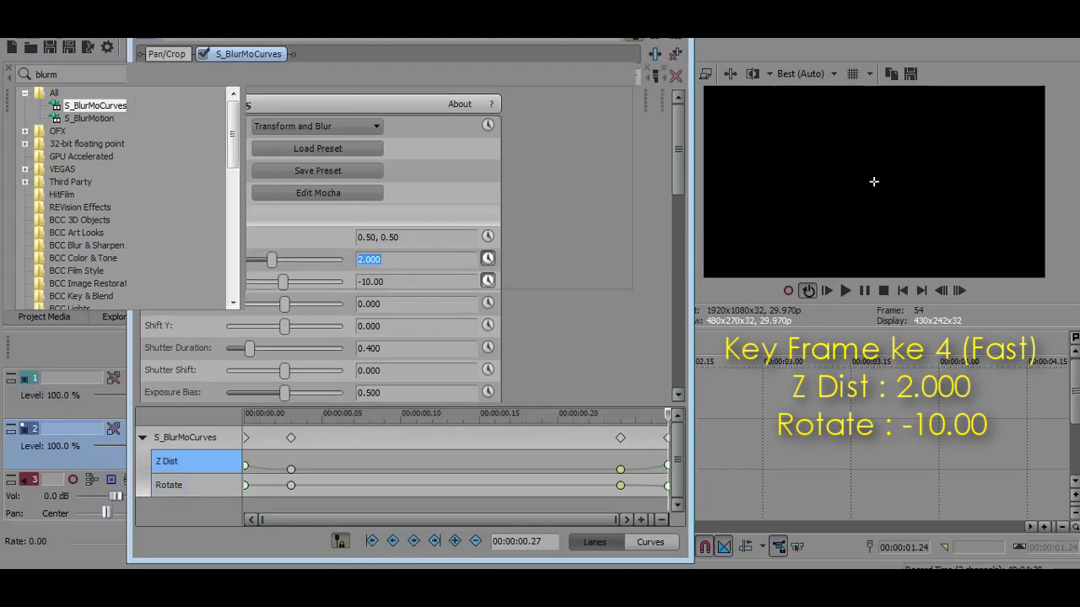
- Search the video effects for "fish", apply S_WarpFishEye to the second clip on track 2 and enable animation for its Amount
double_click(202, 75)
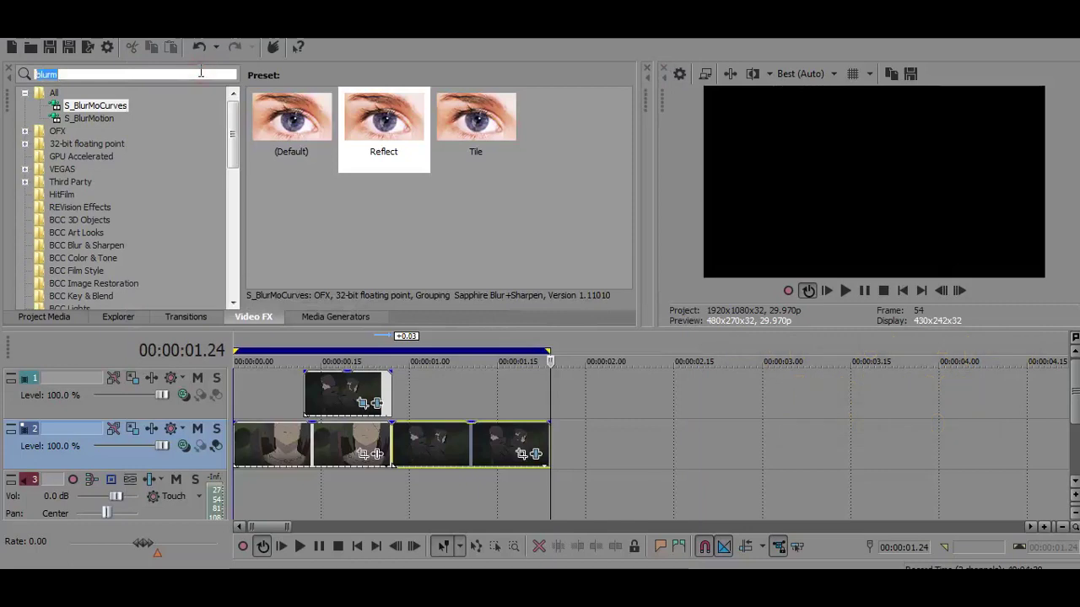
type("fish")
left_click(118, 156)
left_click_drag(386, 135, 481, 459)
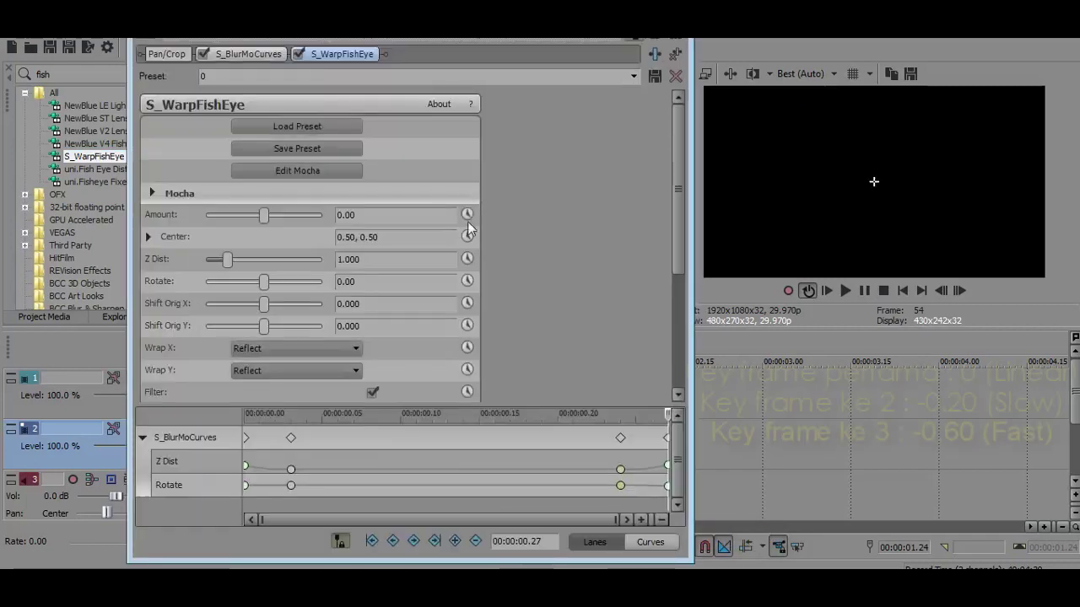
left_click(468, 213)
- Move the starting S_WarpFishEye keyframe to 00:00:00.24 and set it to Slow Fade
scroll(583, 487, "down", 2)
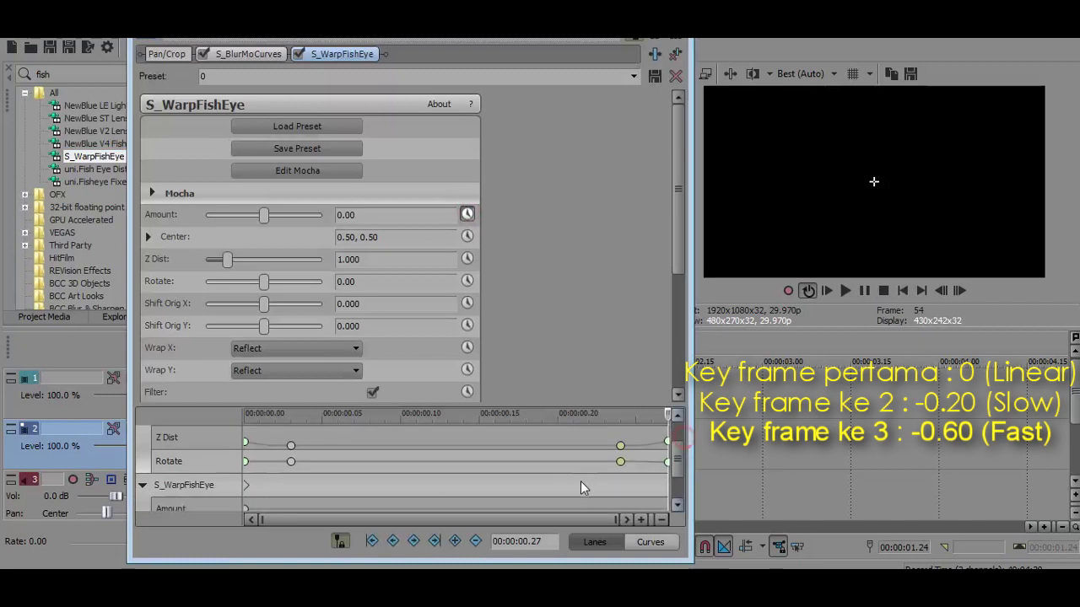
left_click(246, 484)
double_click(620, 485)
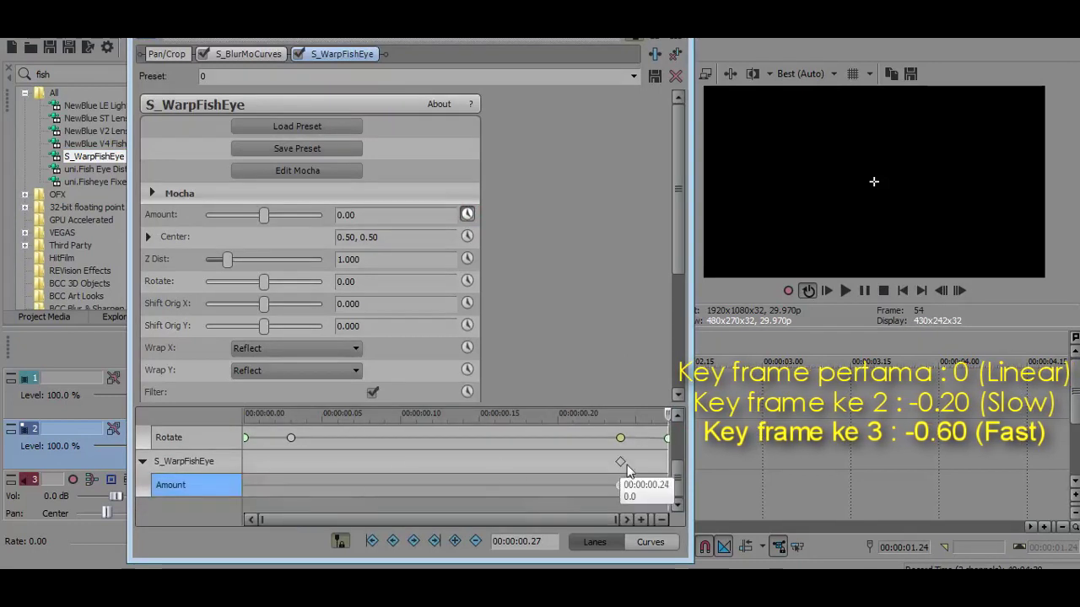
right_click(620, 485)
left_click(672, 377)
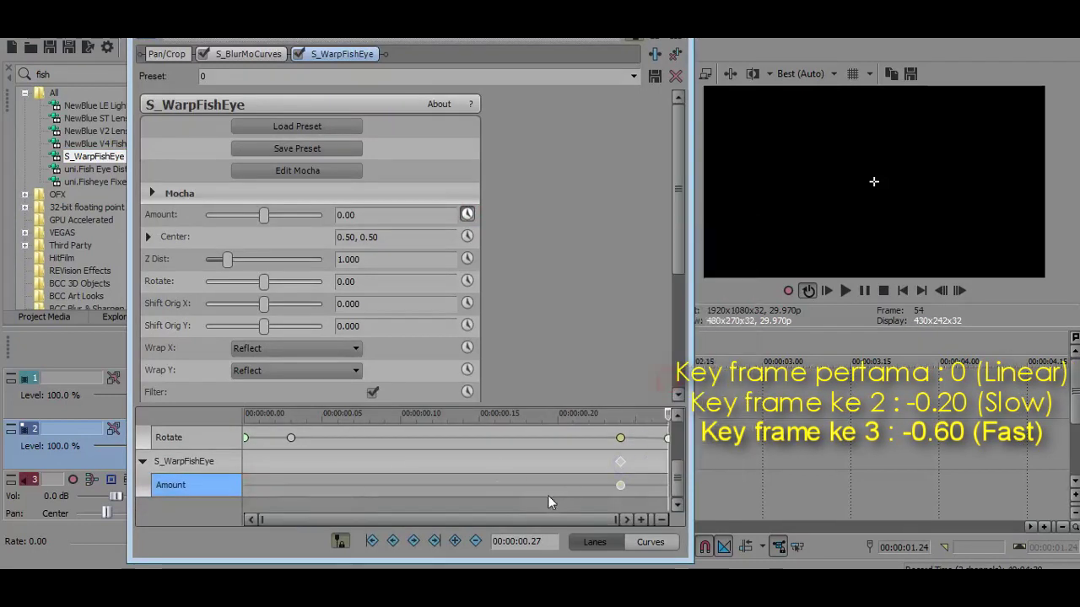
- Add an S_WarpFishEye keyframe at 00:00:00.25 and set it to Slow Fade
left_click(455, 541)
left_click_drag(667, 487, 638, 487)
right_click(637, 485)
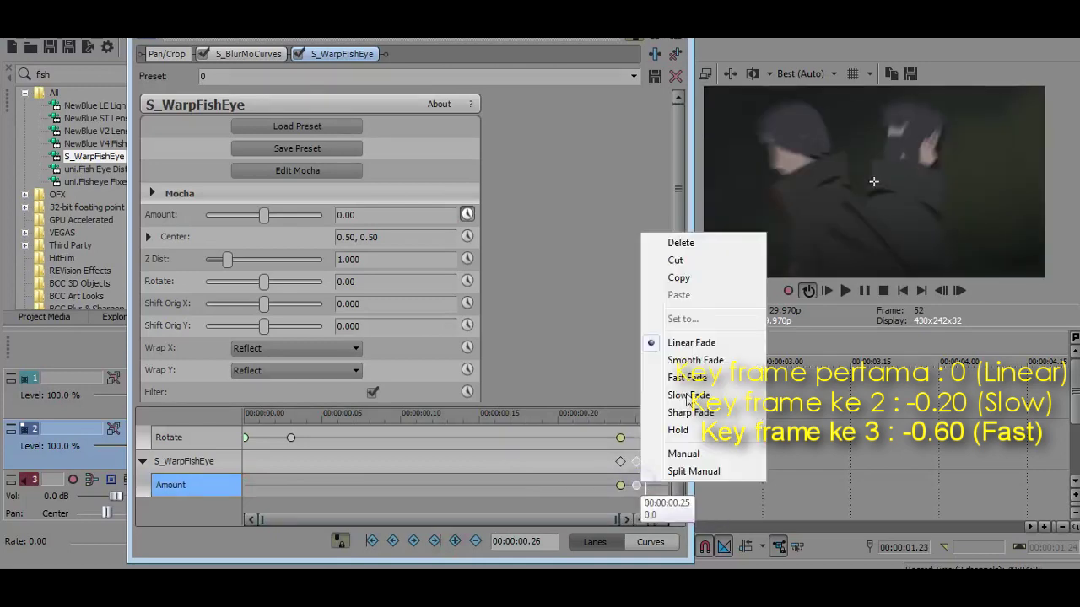
left_click(689, 382)
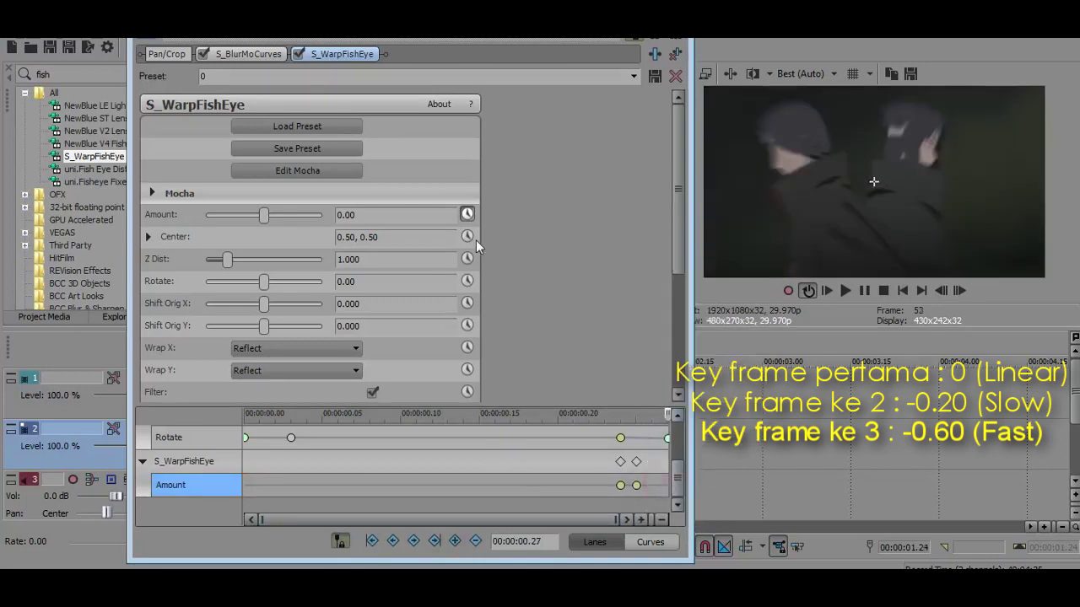
- Set the S_WarpFishEye Amount to -0.60 at 00:00:00.27 and change that keyframe to Fast Fade
left_click(404, 219)
type("-0.60")
key("Return")
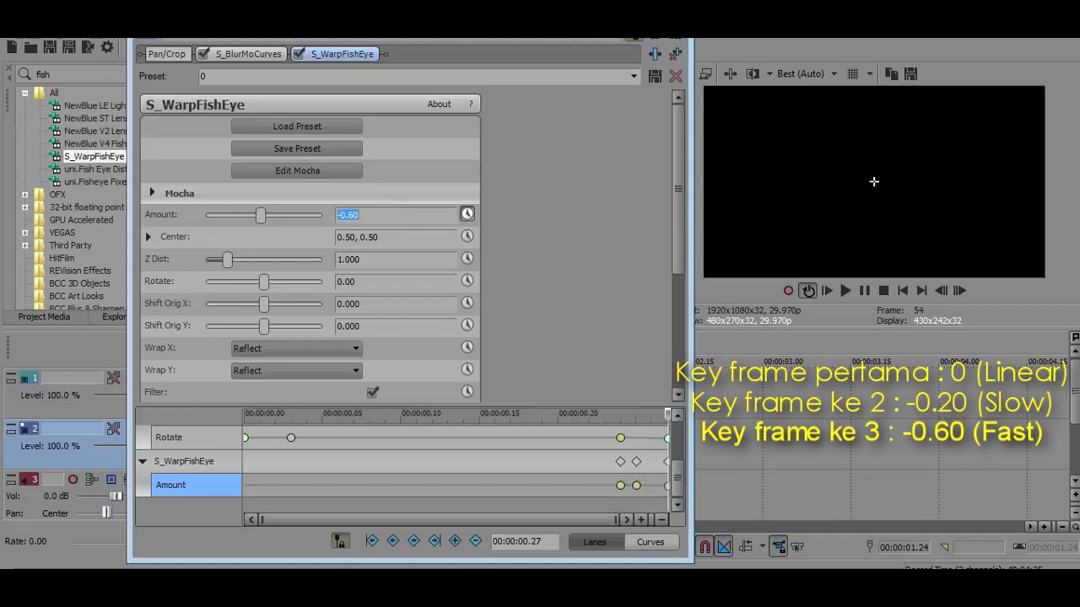
right_click(667, 488)
left_click(690, 378)
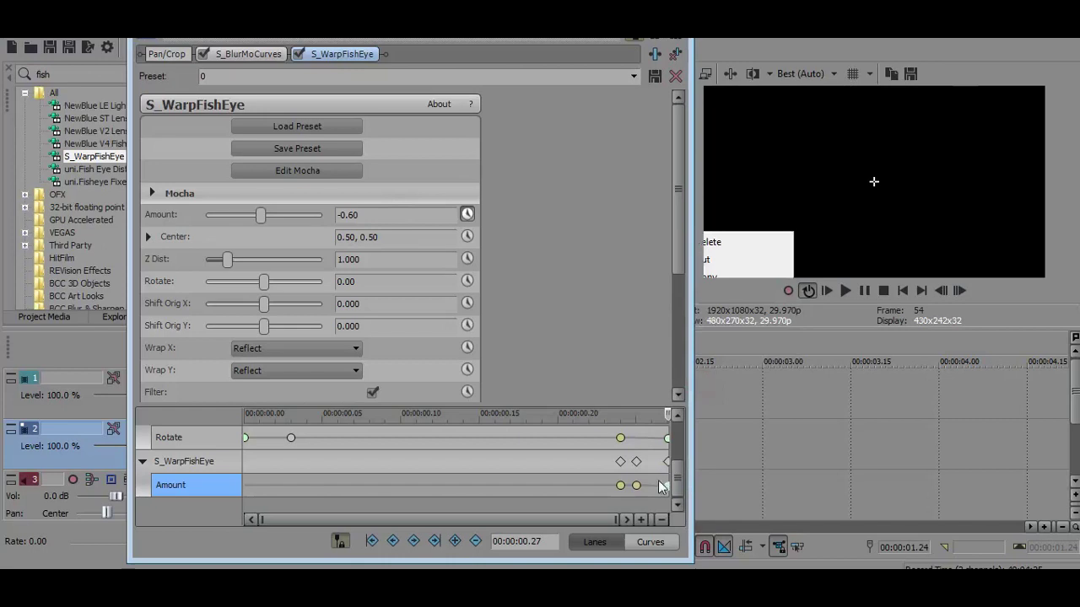
- Set the S_WarpFishEye Amount to -0.20 at the 00:00:00.25 keyframe and close the effects window
left_click(636, 485)
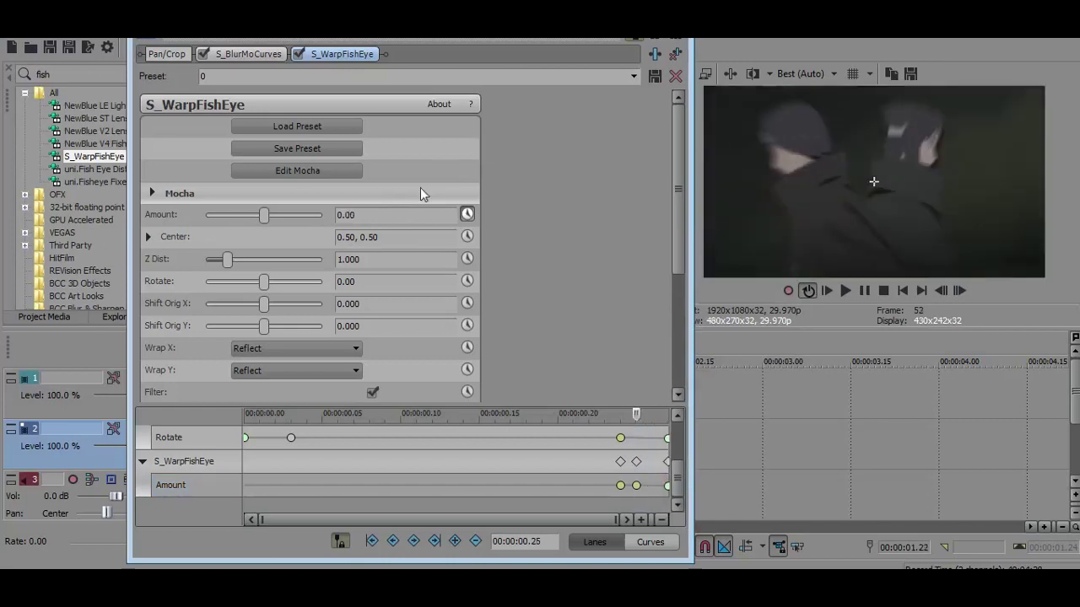
left_click(415, 218)
type("-0.20")
key("Return")
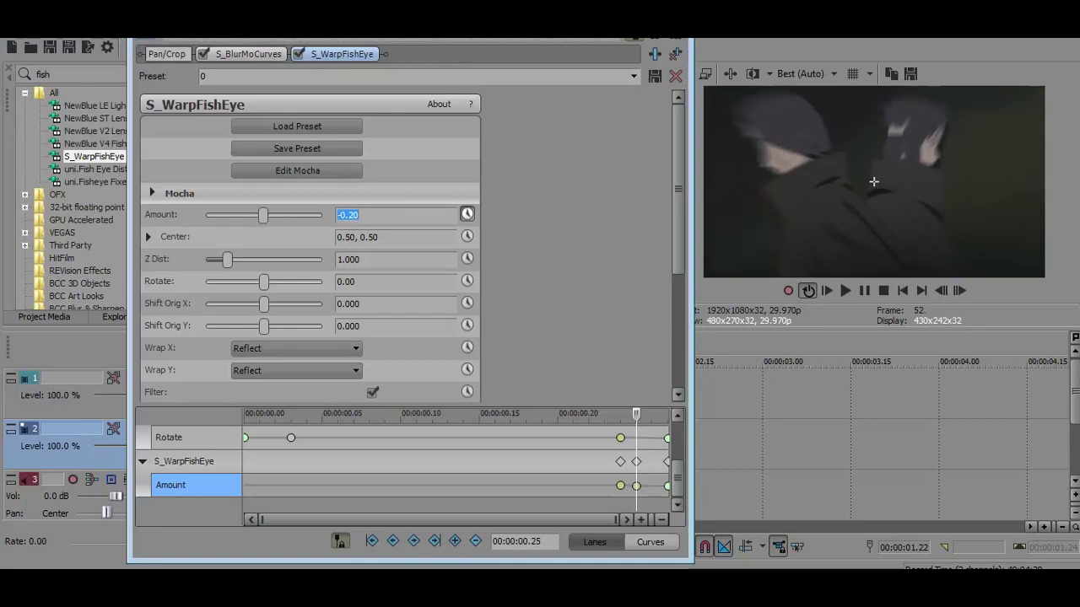
key("alt+F4")
- Search the video effects for "pinc", apply Pinch/Punch with the Reset to None preset to track 2's second clip and enable its animation
double_click(213, 75)
type("pinc")
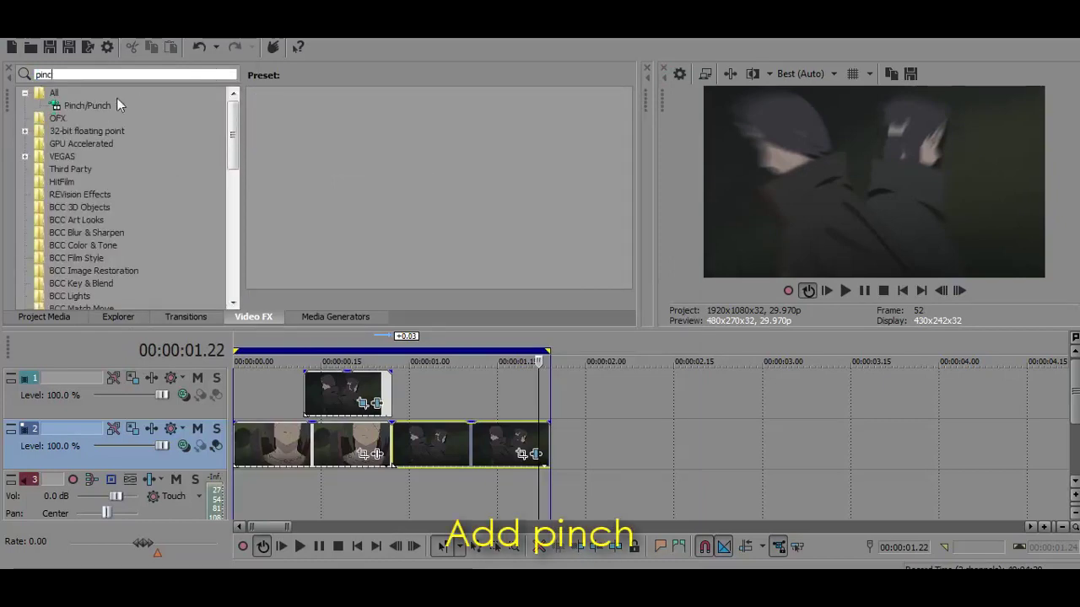
left_click_drag(475, 211, 523, 430)
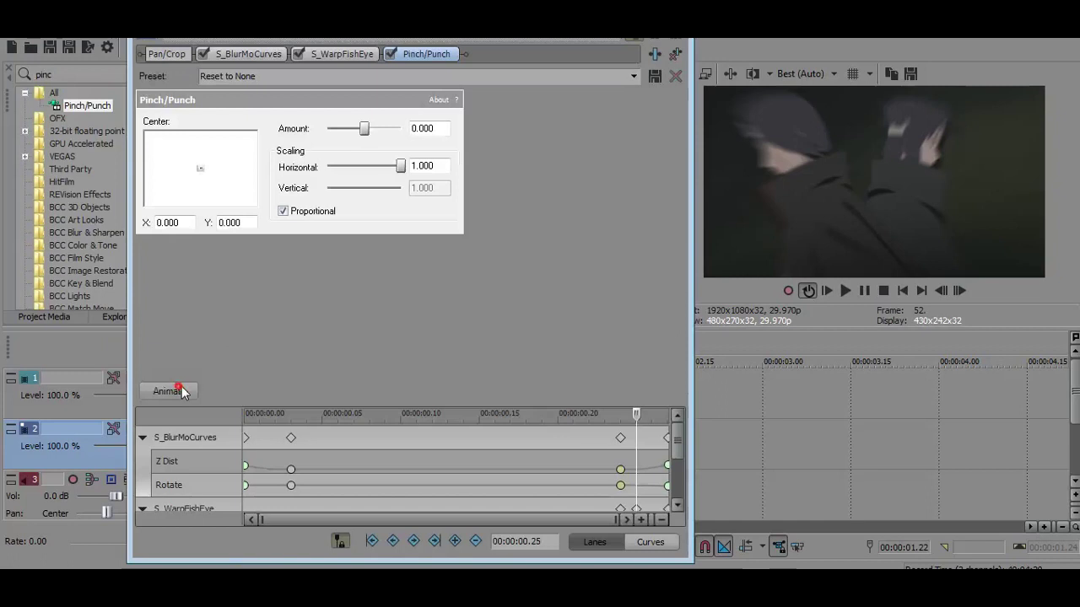
left_click_drag(675, 434, 675, 481)
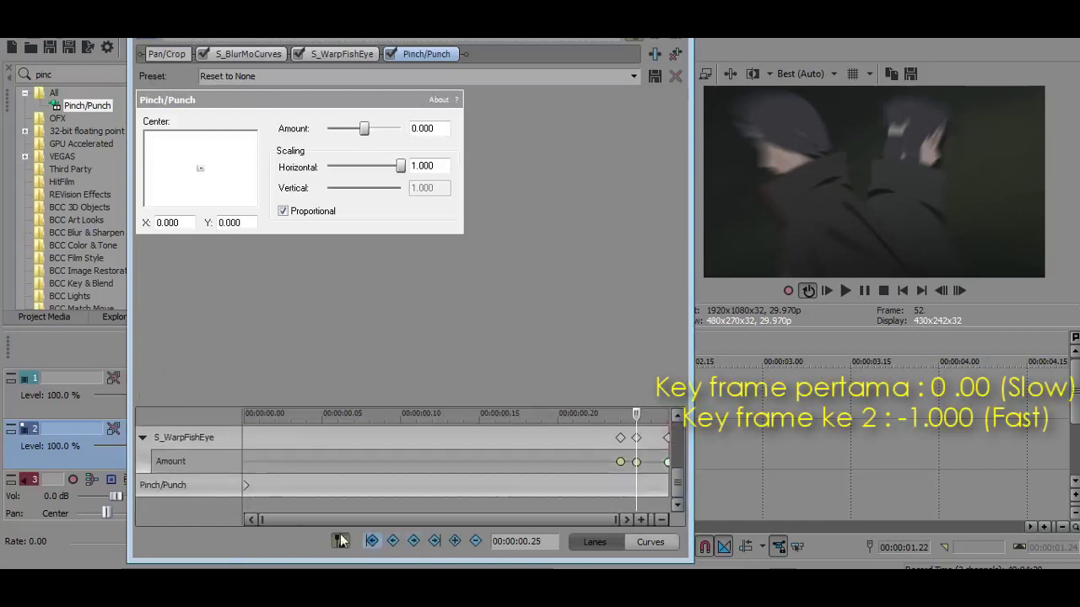
- Move the starting Pinch/Punch keyframe to 00:00:00.24 and set it to Slow Fade
left_click(244, 489)
left_click(622, 461)
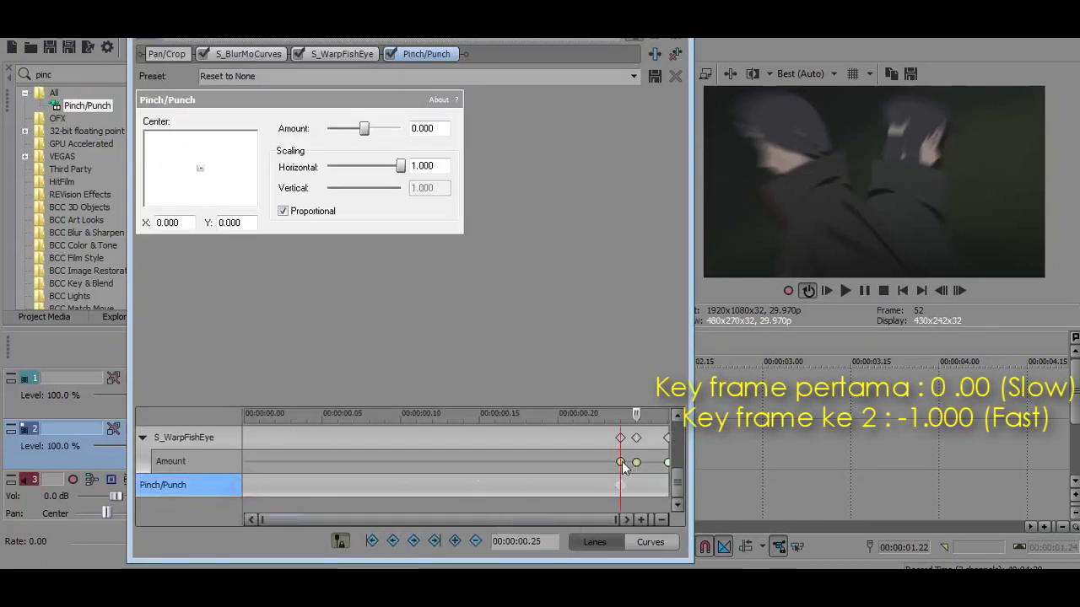
right_click(621, 462)
left_click(620, 485)
right_click(620, 485)
left_click(666, 400)
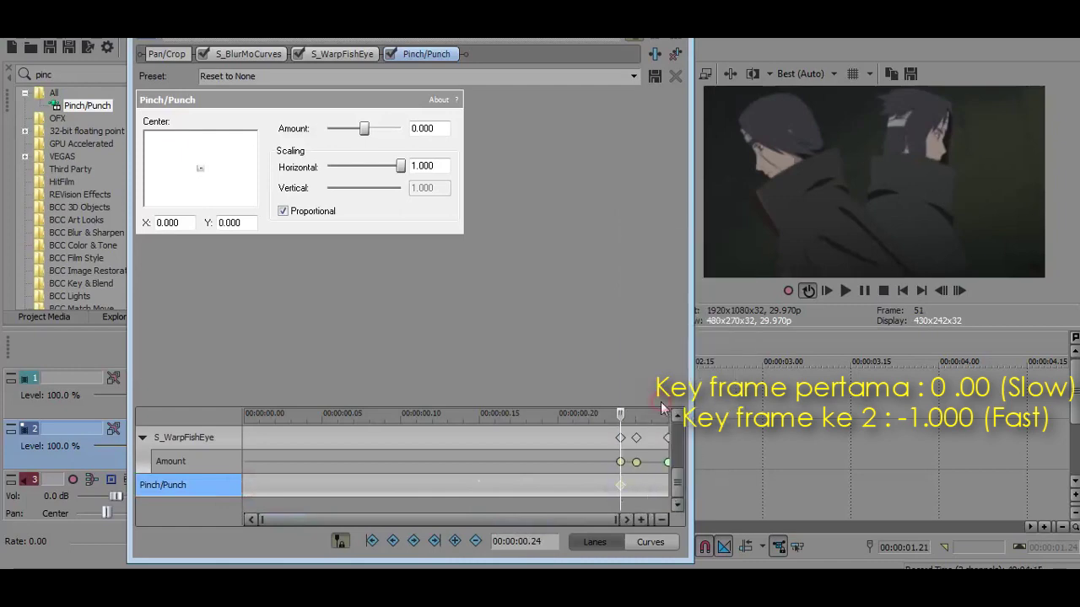
- Add a Pinch/Punch keyframe at 00:00:00.27 with Amount -1.000, set it to Fast Fade and close the effects window
left_click(637, 464)
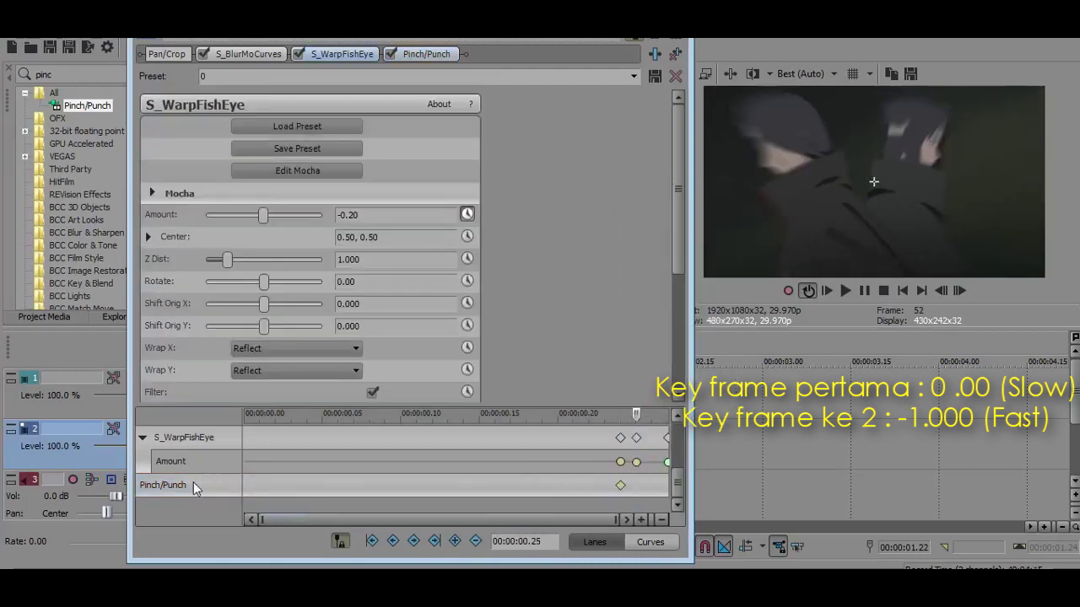
left_click(169, 485)
left_click(433, 542)
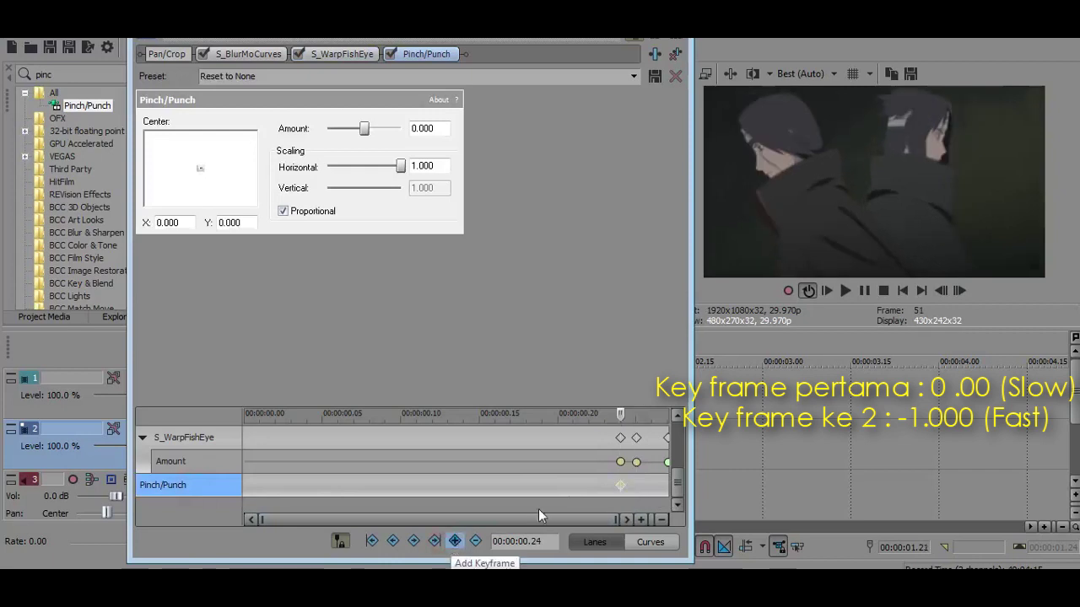
left_click(650, 483)
left_click_drag(363, 128, 327, 128)
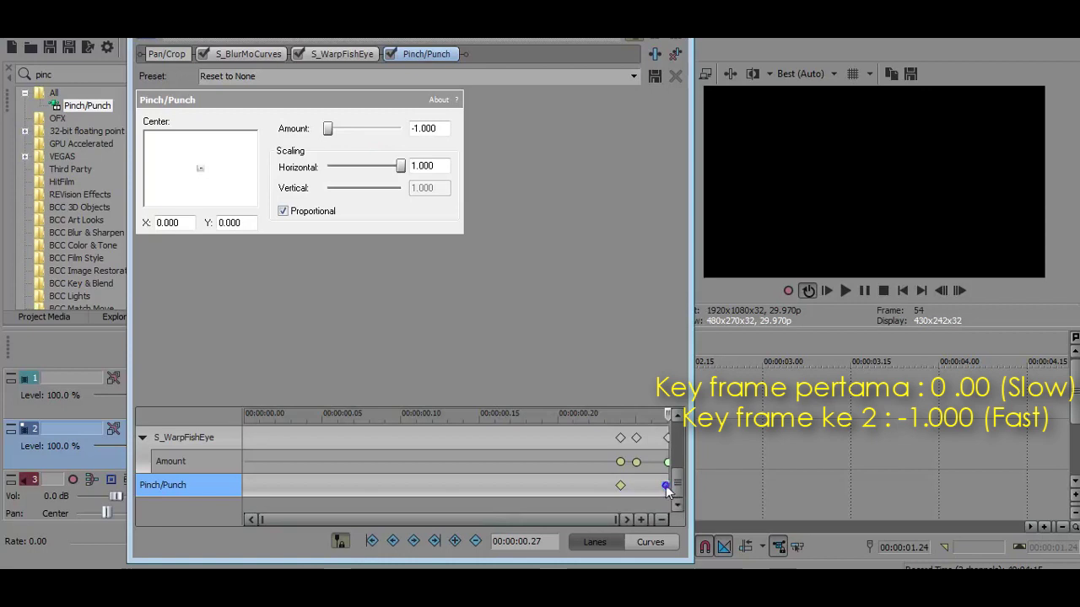
right_click(666, 488)
left_click(715, 378)
key("alt+F4")
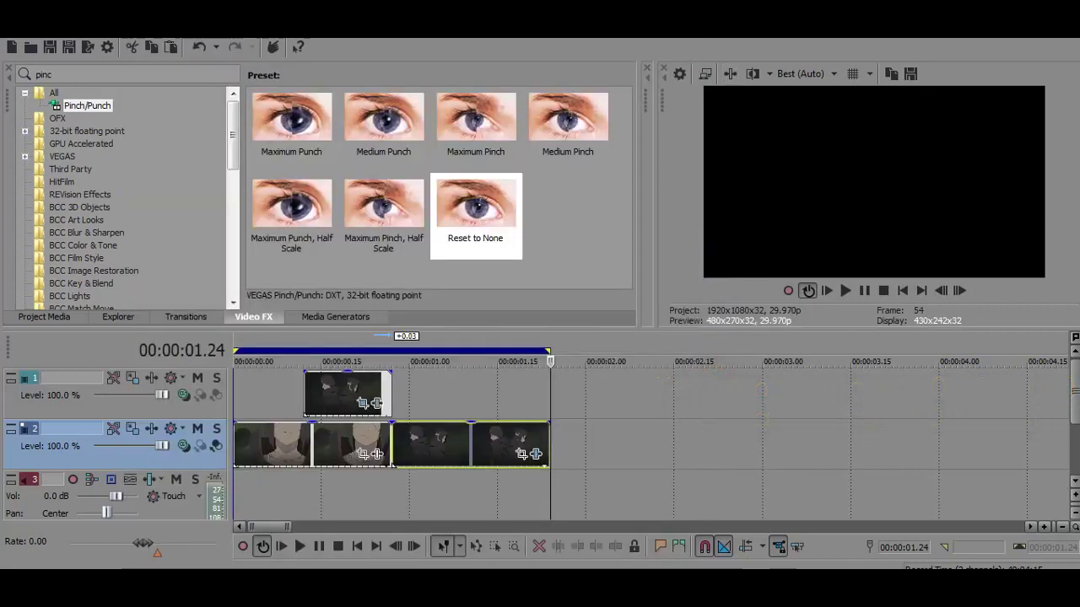
- Play back the transition and extend the loop region over all clips, from 00:00:00.00 to 00:00:01.24
key("space")
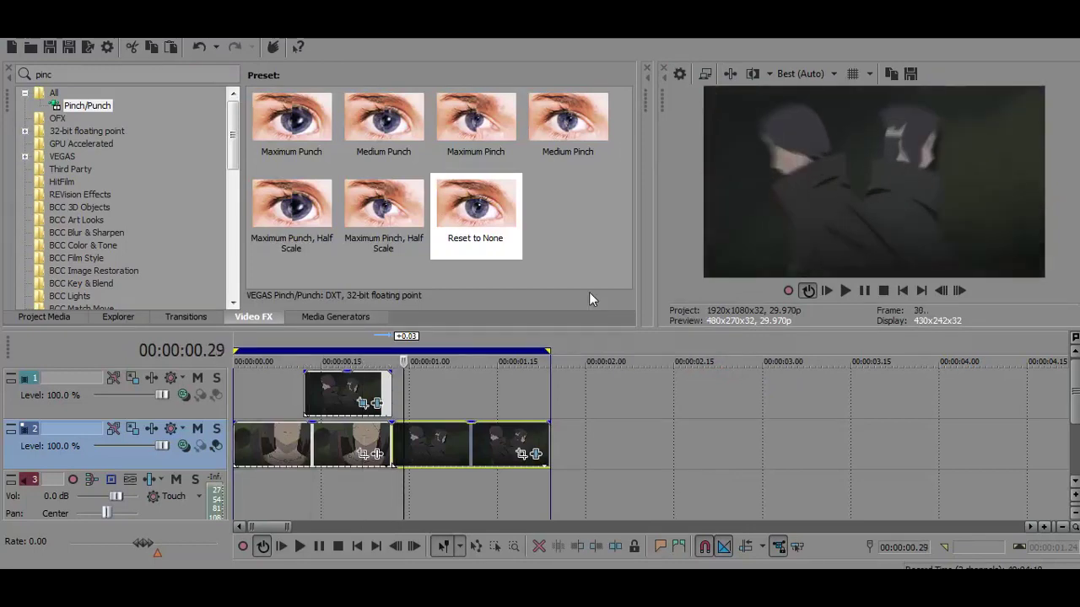
left_click(496, 394)
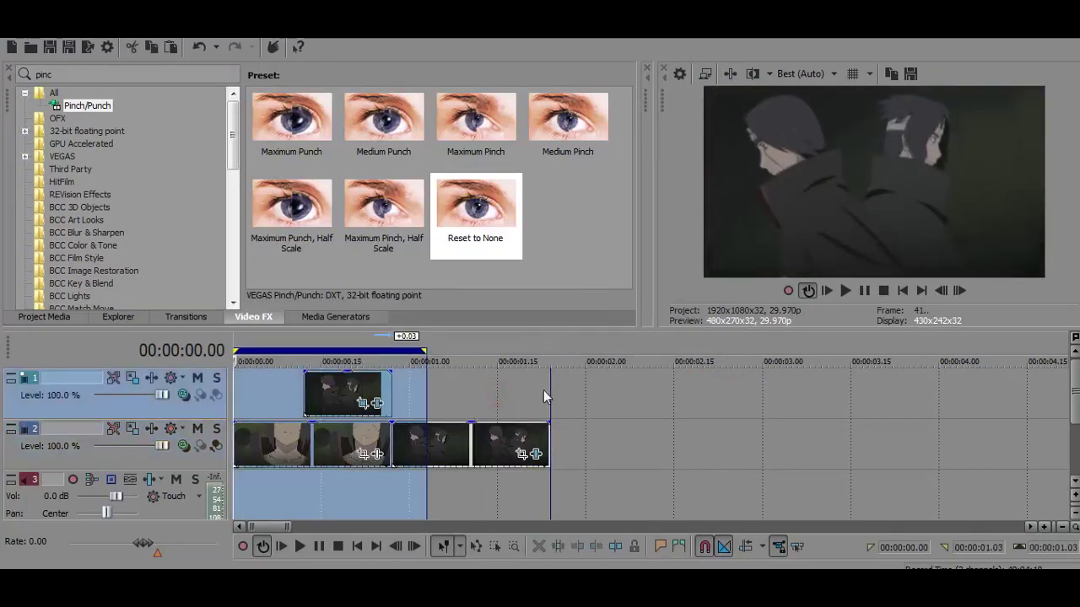
left_click_drag(552, 396, 233, 497)
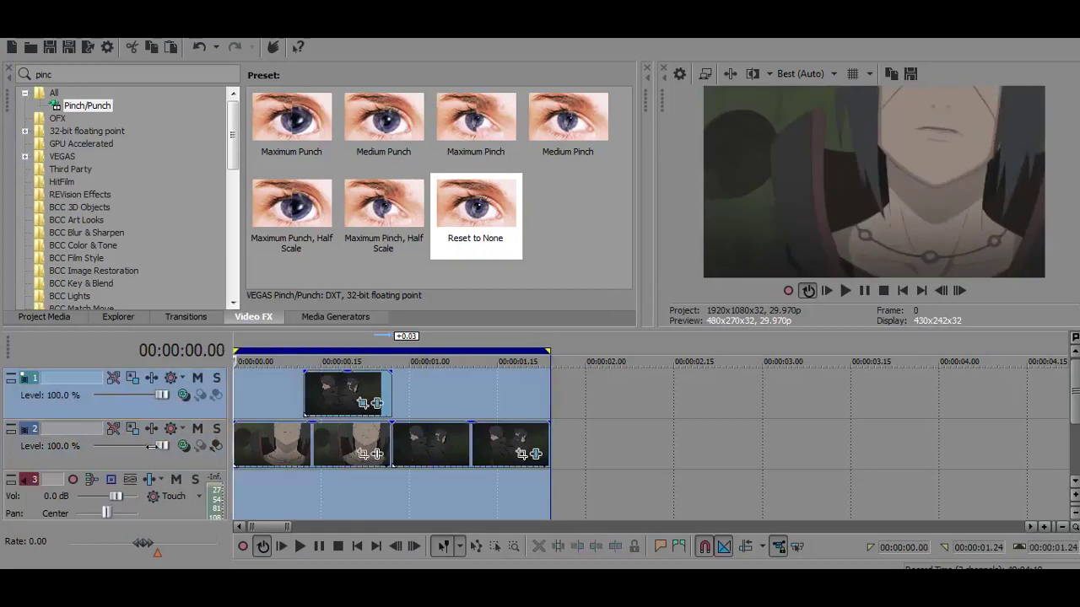
- Copy the second clip on track 2 and paste it onto track 1 at 00:00:00.27
left_click(393, 437)
right_click(409, 438)
left_click(468, 201)
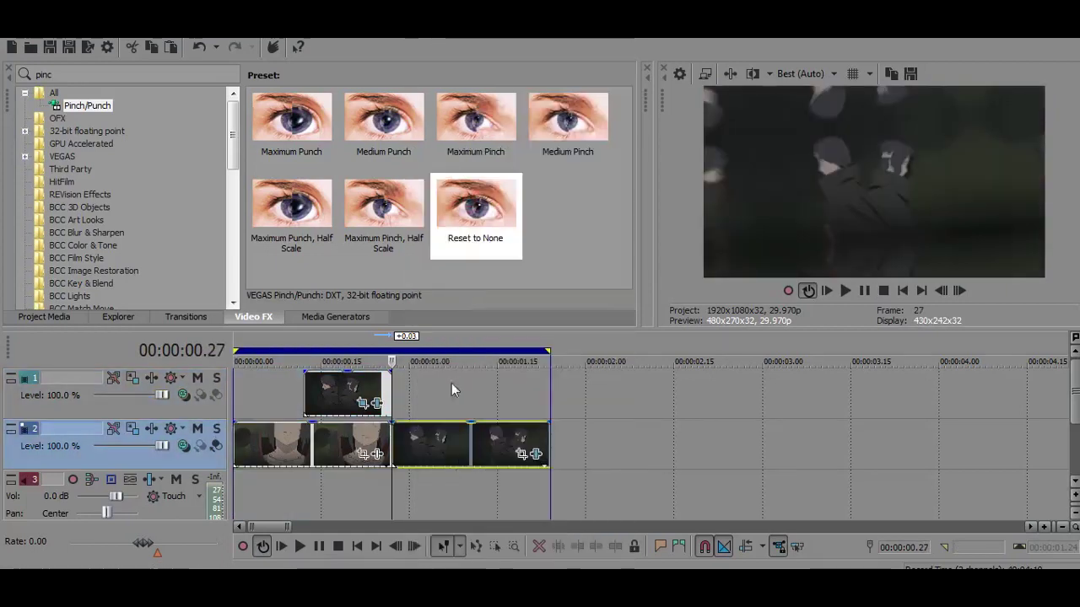
left_click(390, 387)
key("ctrl+v")
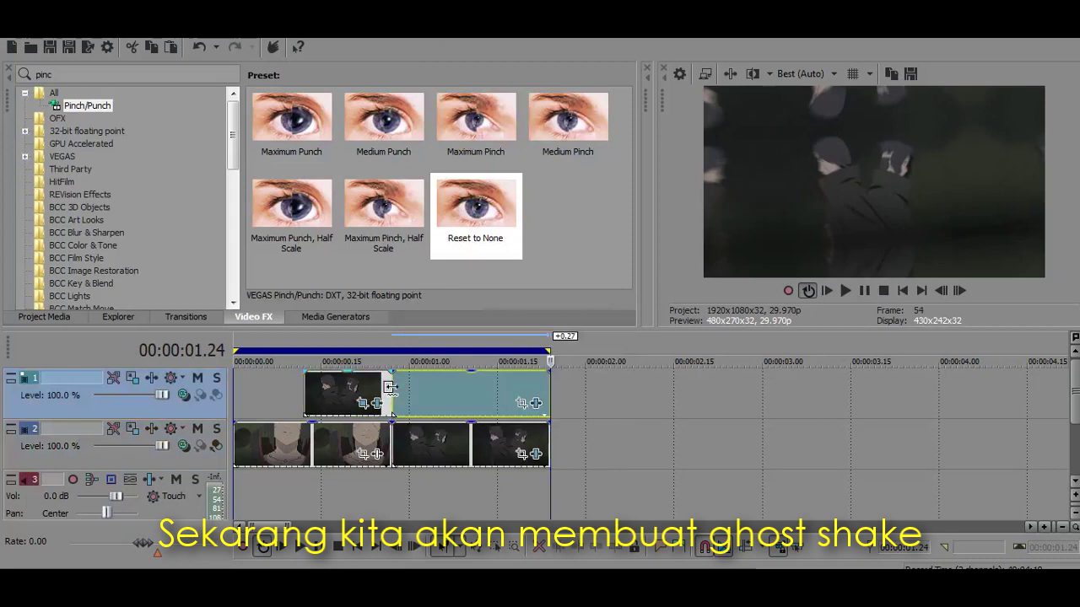
- Open Pan/Crop for the pasted clip on track 1 and set its starting position keyframe to Fast
left_click(393, 386)
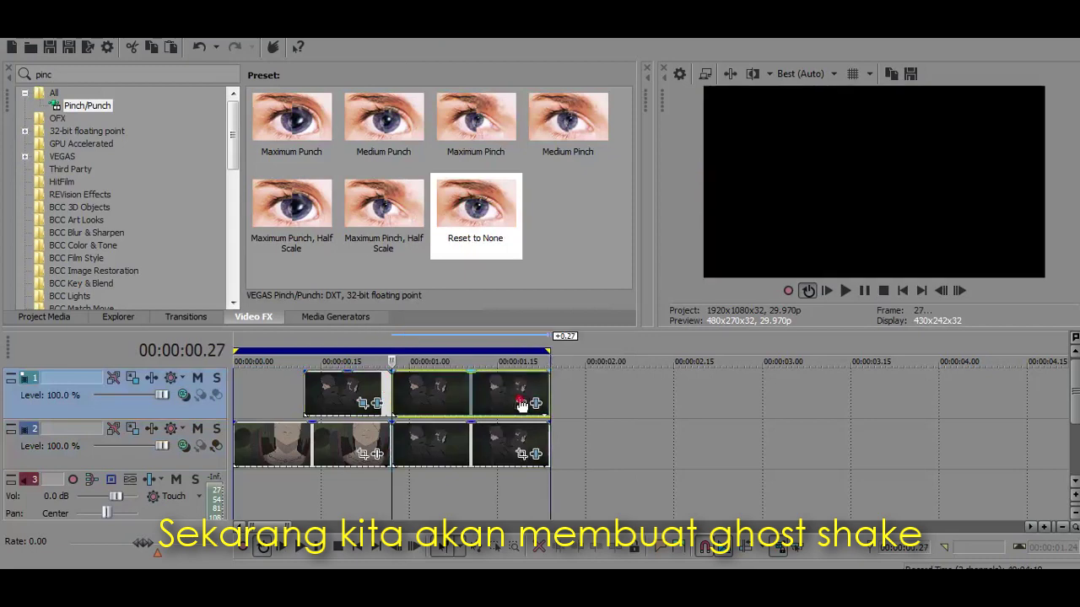
left_click(521, 404)
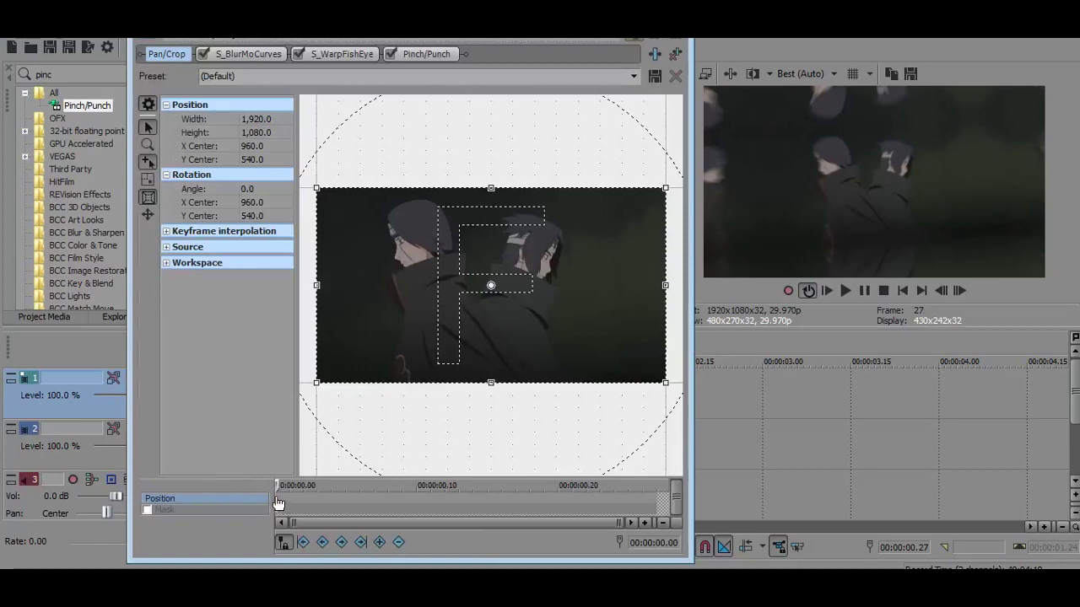
right_click(278, 503)
left_click(312, 415)
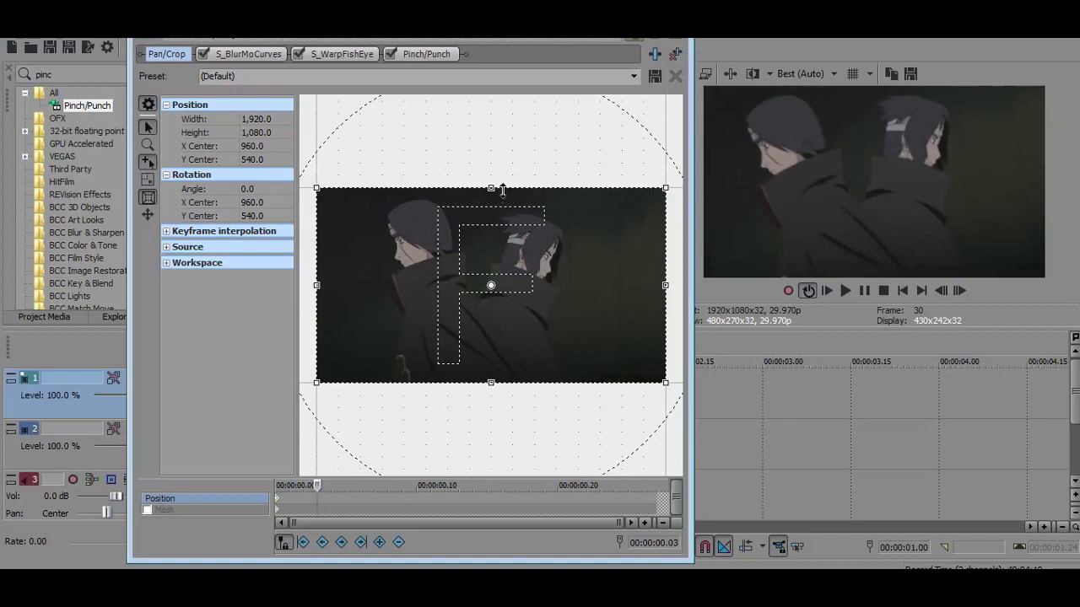
- Shrink the crop frame to 1,440 by 810 at 00:00:00.03 and to 1,200 by 675 at 00:00:00.26, keeping it centred
mouse_move(503, 193)
left_mouse_down()
mouse_move(504, 203)
mouse_move(504, 194)
left_mouse_up()
left_click_drag(539, 194, 536, 213)
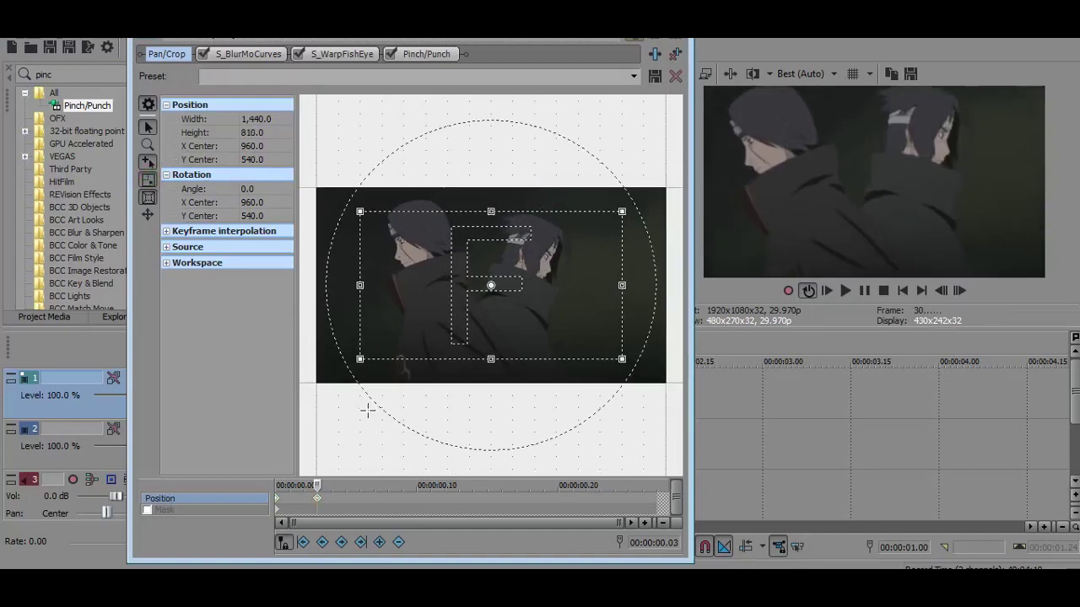
left_click(642, 485)
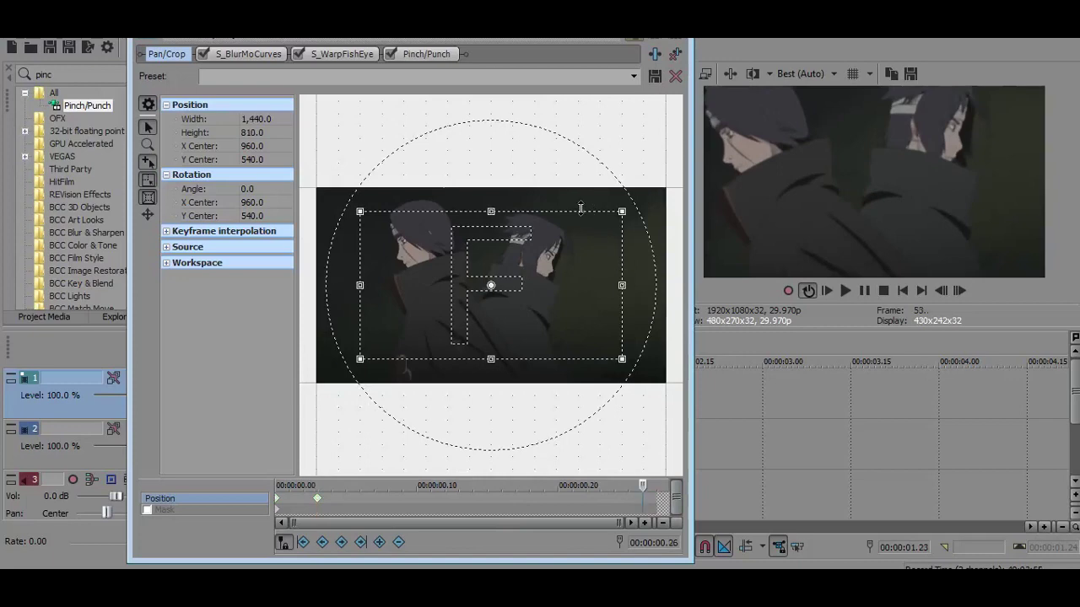
left_click_drag(580, 217, 580, 219)
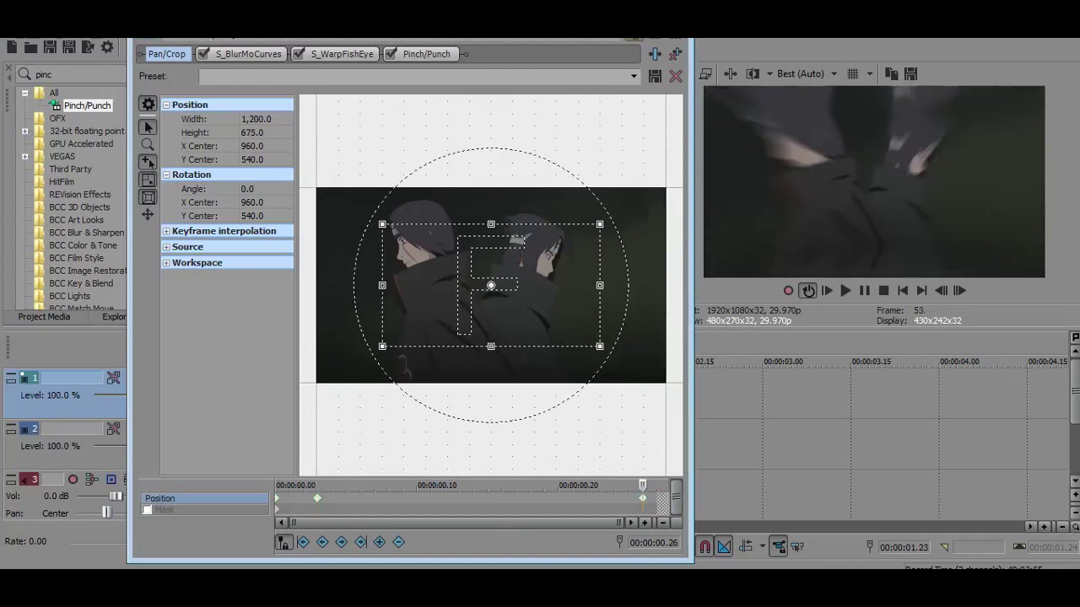
left_click(674, 30)
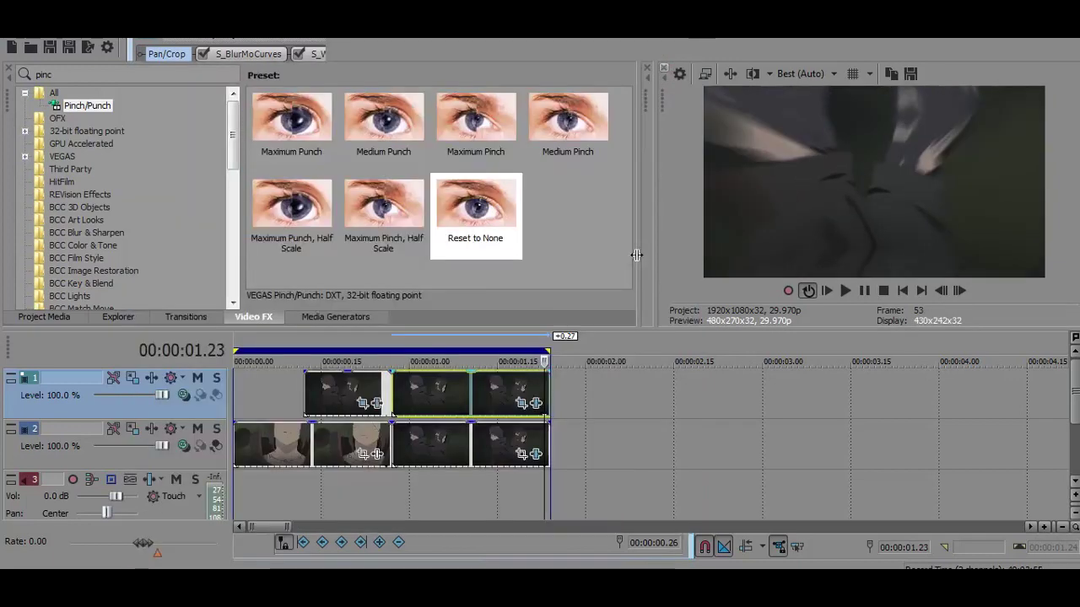
- Move the last Pan/Crop position keyframe to the end of the clip, set it to Linear and close the window
left_click(521, 404)
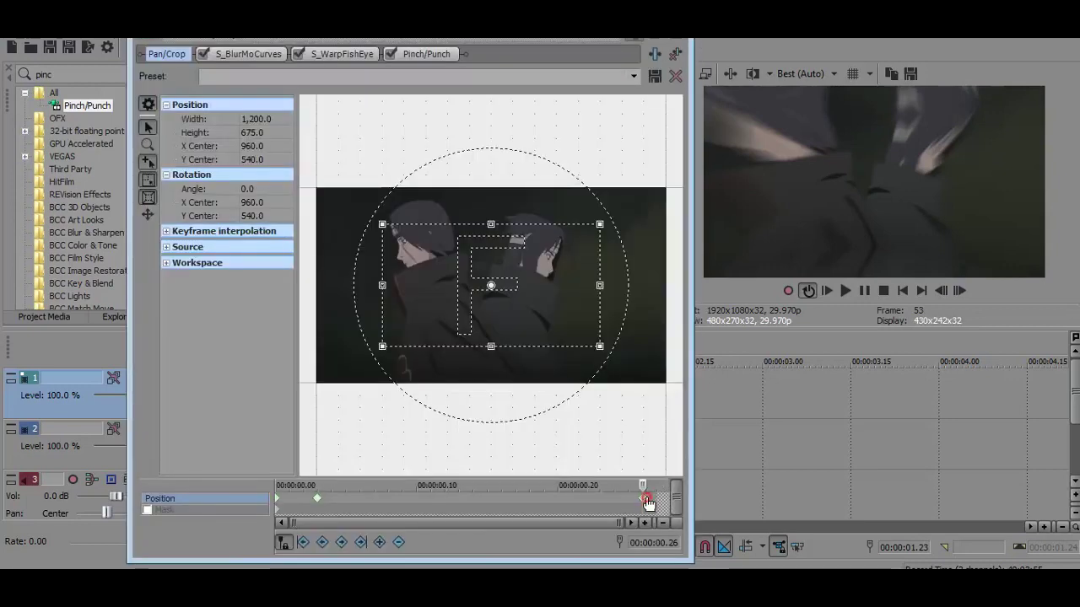
right_click(661, 499)
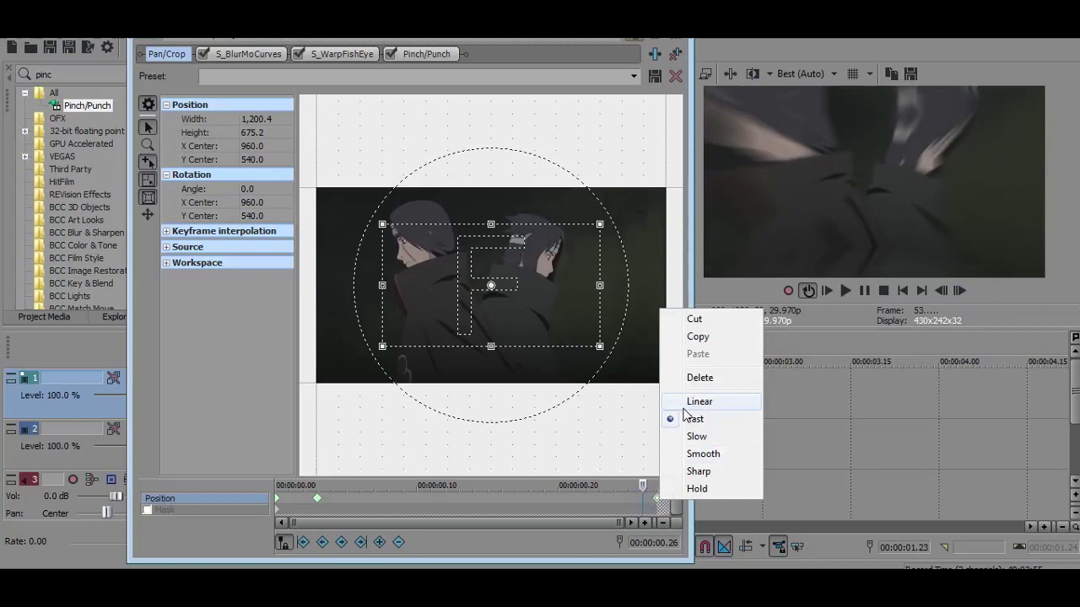
left_click(685, 402)
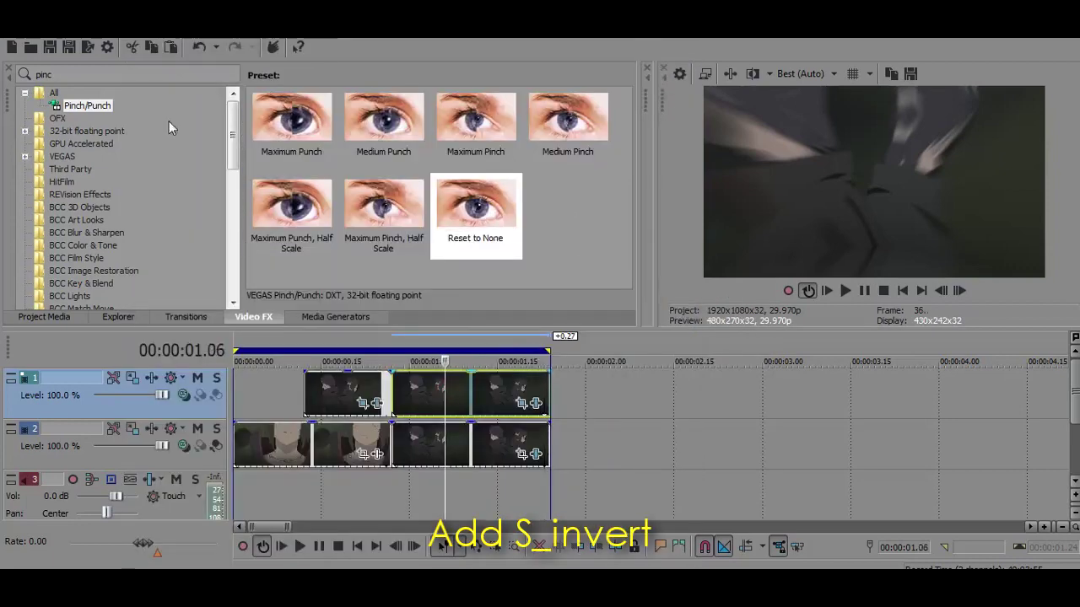
- Search the video effects for "inv", apply the default S_Invert to the pasted clip on track 1 and close its settings
double_click(150, 74)
type("i")
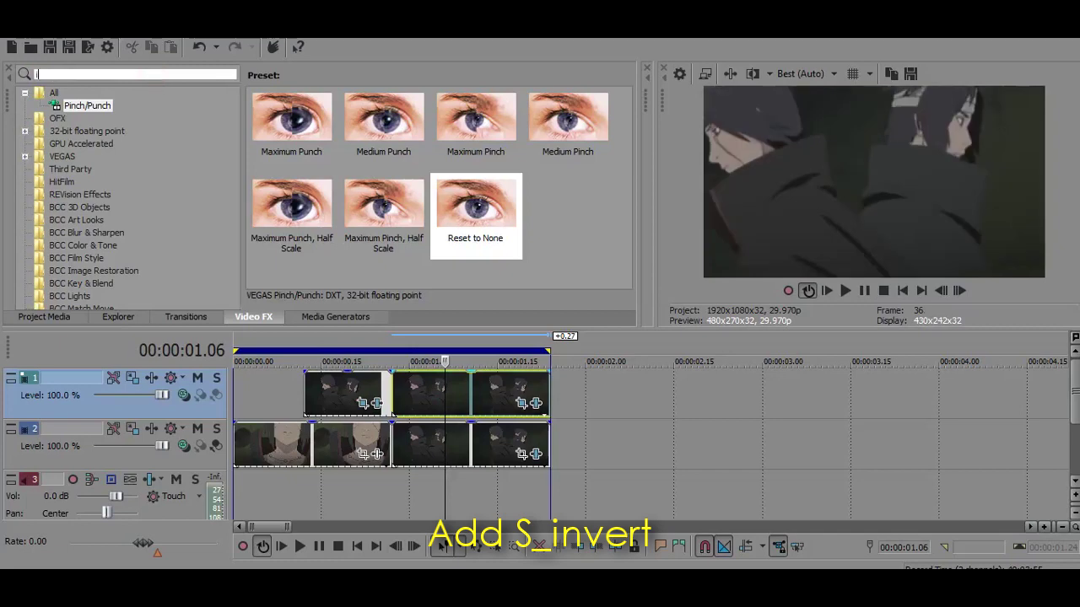
type("nv")
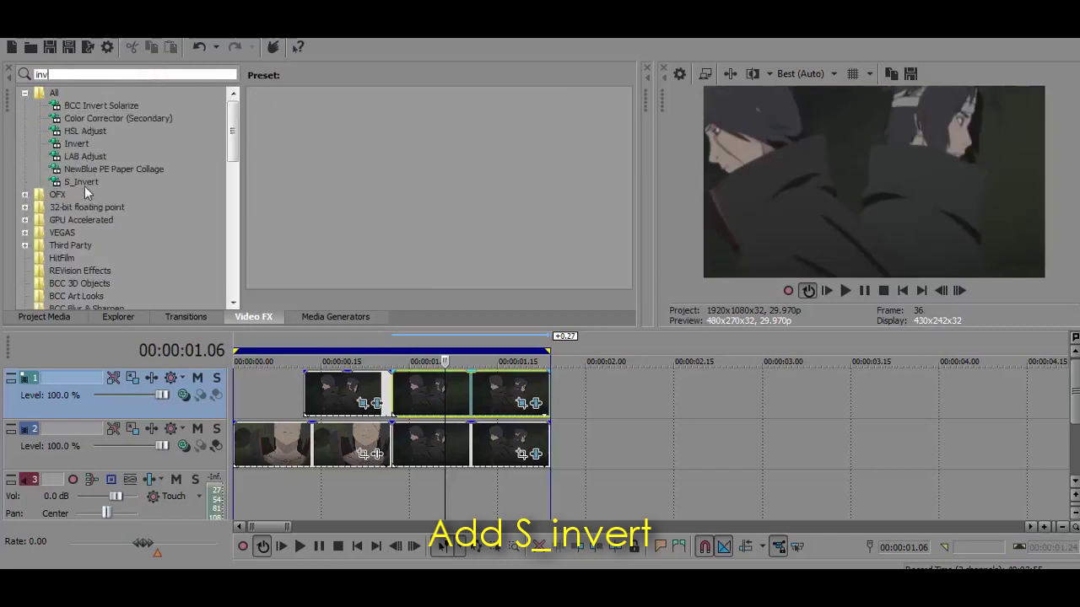
left_click_drag(291, 126, 473, 387)
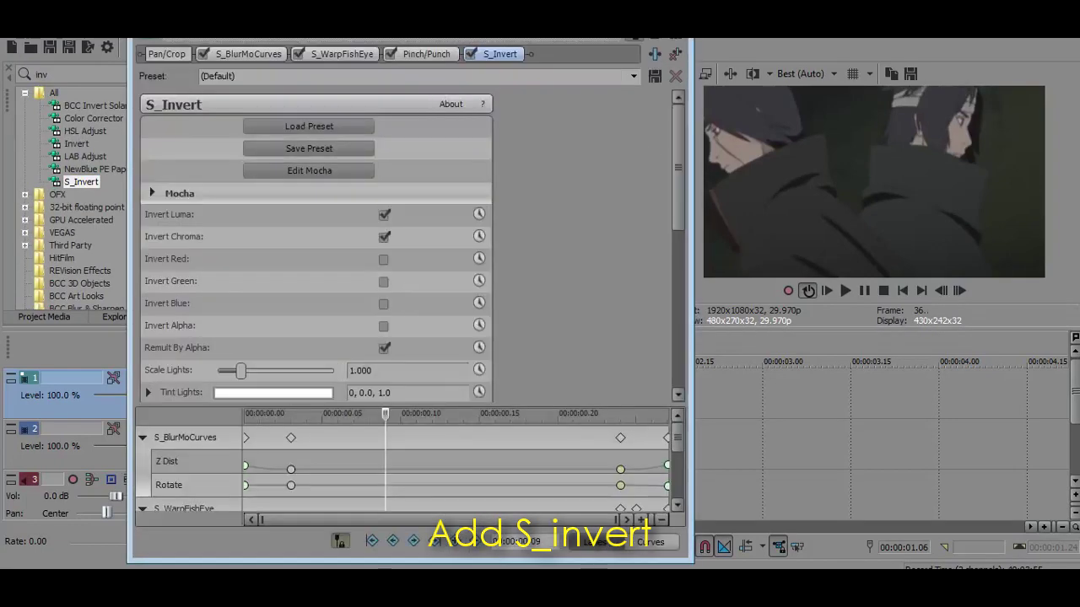
left_click(675, 15)
- Stretch a fade-out across the whole pasted clip on track 1 and change its curve to one that drops quickly at first
scroll(584, 238, "down", 3)
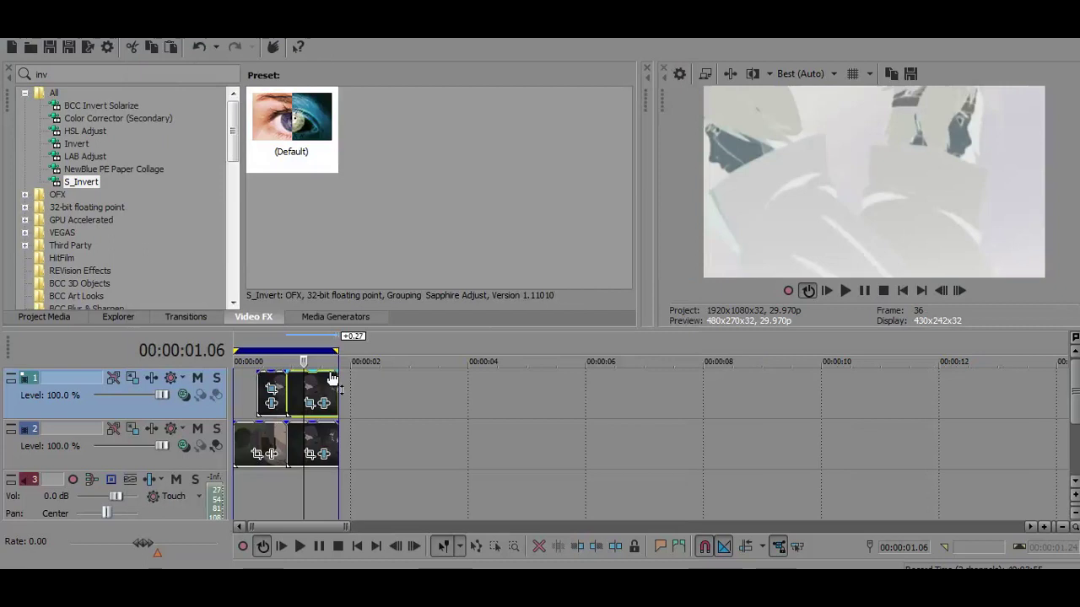
left_click_drag(333, 380, 291, 380)
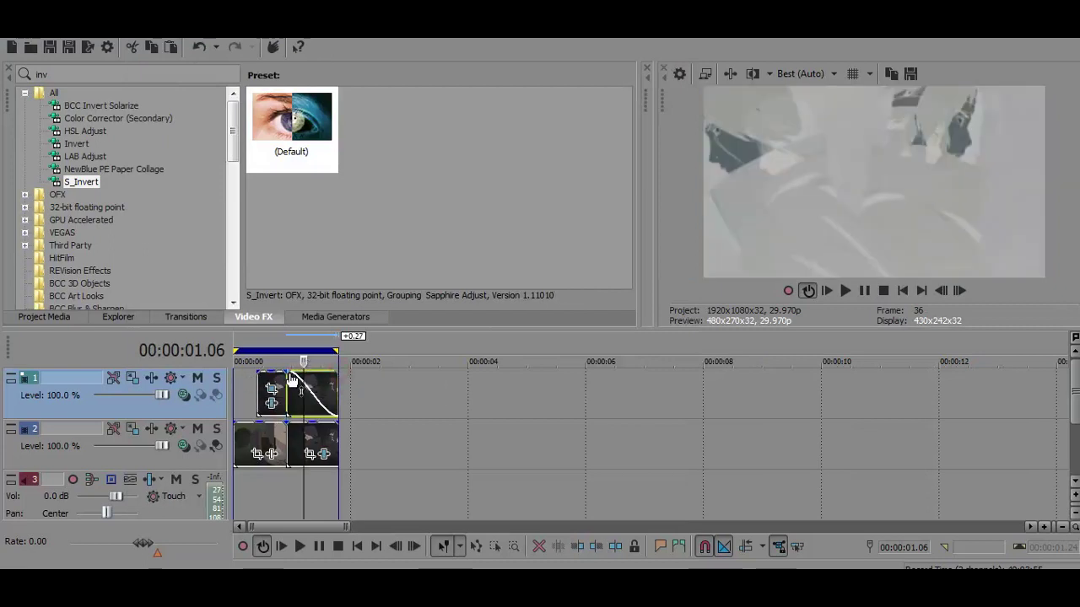
right_click(291, 379)
left_click(324, 434)
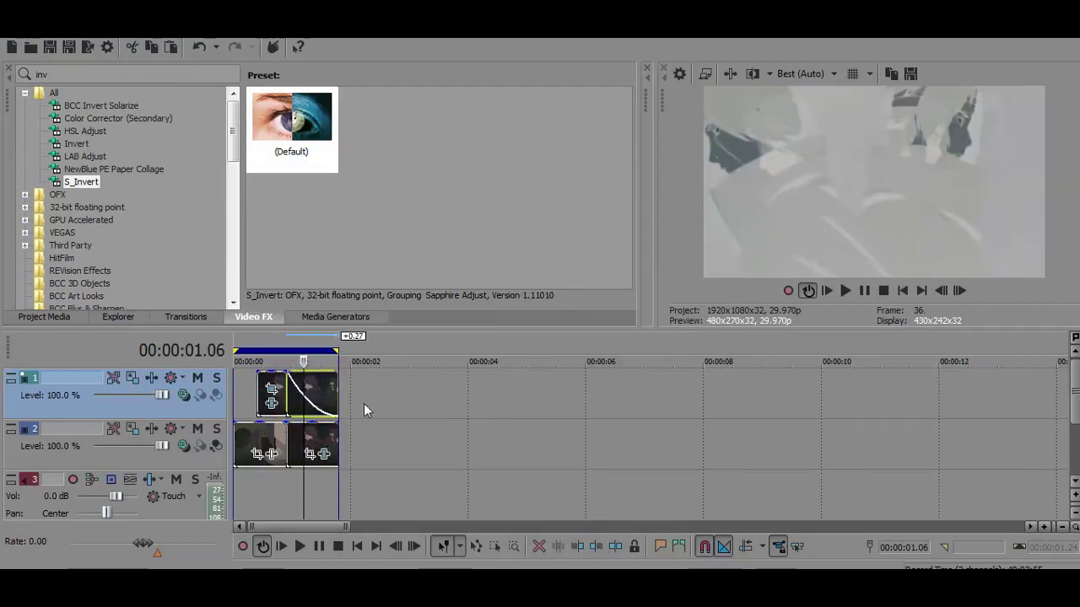
scroll(363, 403, "up", 5)
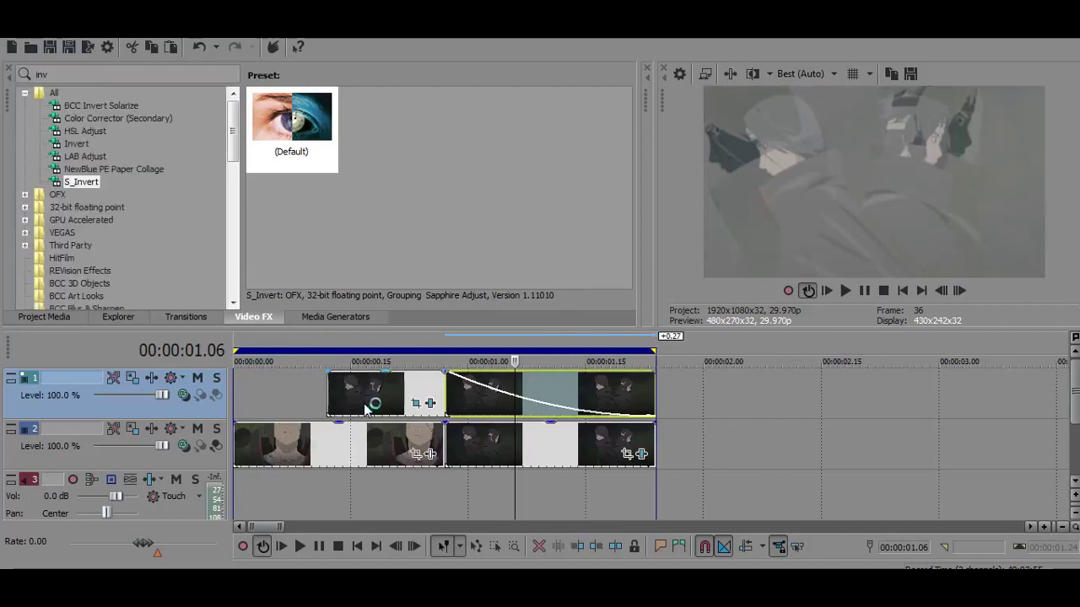